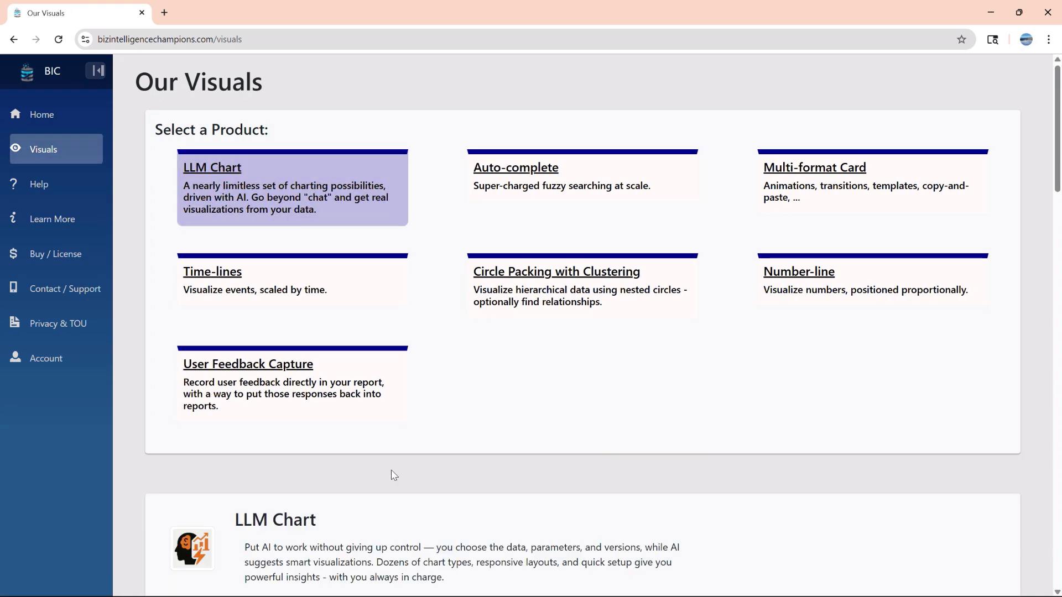
Download llmchart.1.0.0.0 (1).pbiviz (176 KB) from the LLM Chart listing, accepting the terms of use.
scroll(392, 474, down, 8)
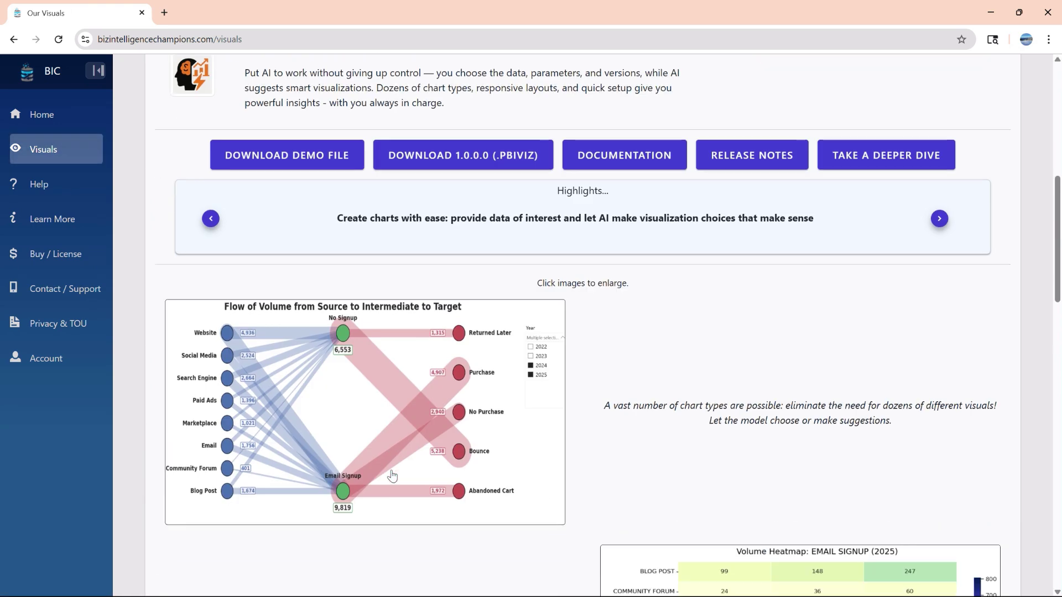
click(442, 161)
click(365, 351)
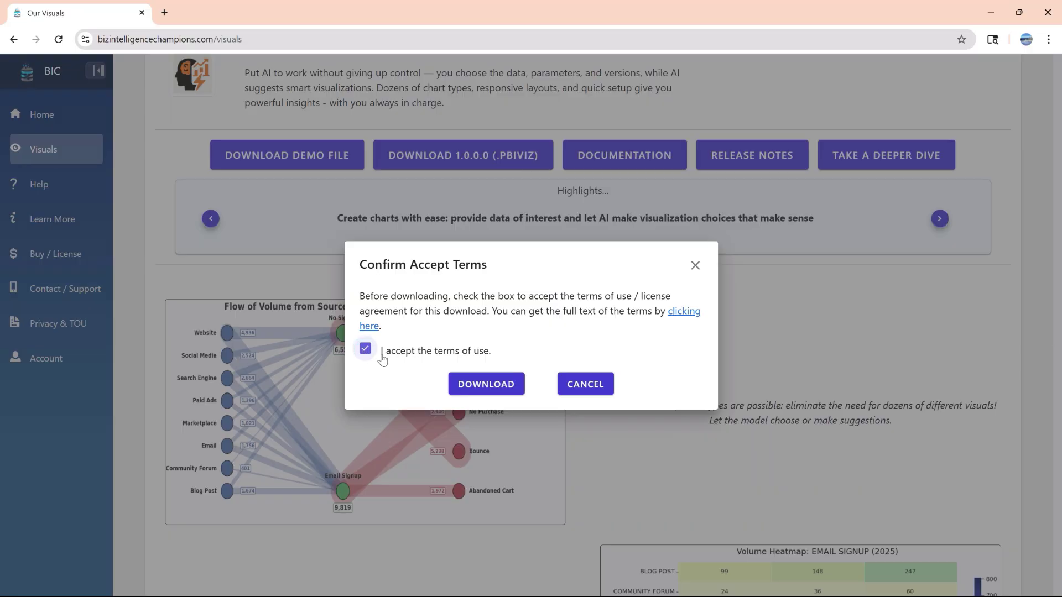
click(486, 384)
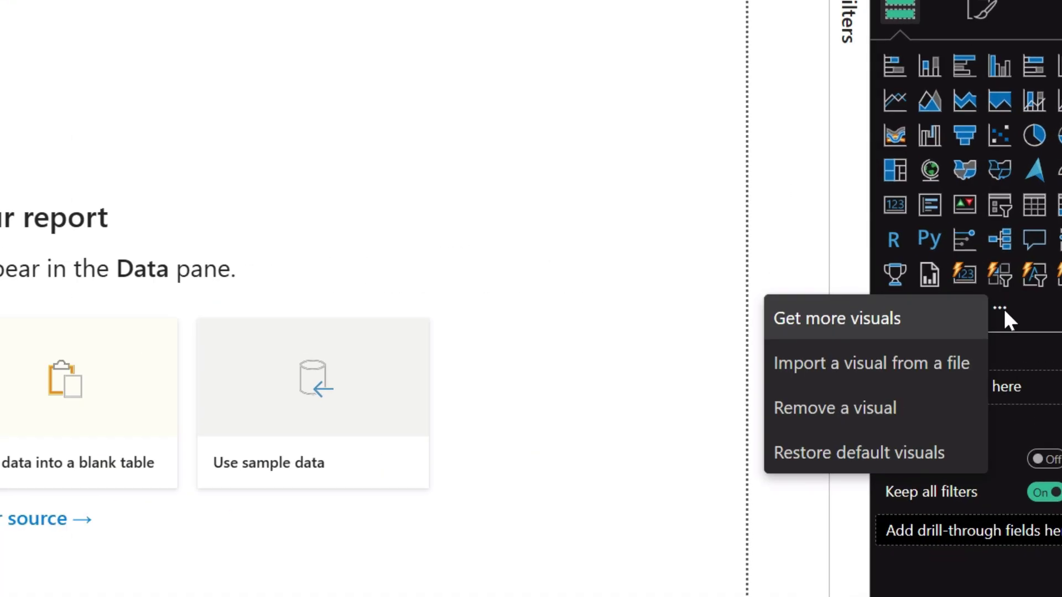
Import llmchart.1.0.0.0 (1).pbiviz as a custom visual and stretch an LLM Chart across most of the canvas.
click(872, 363)
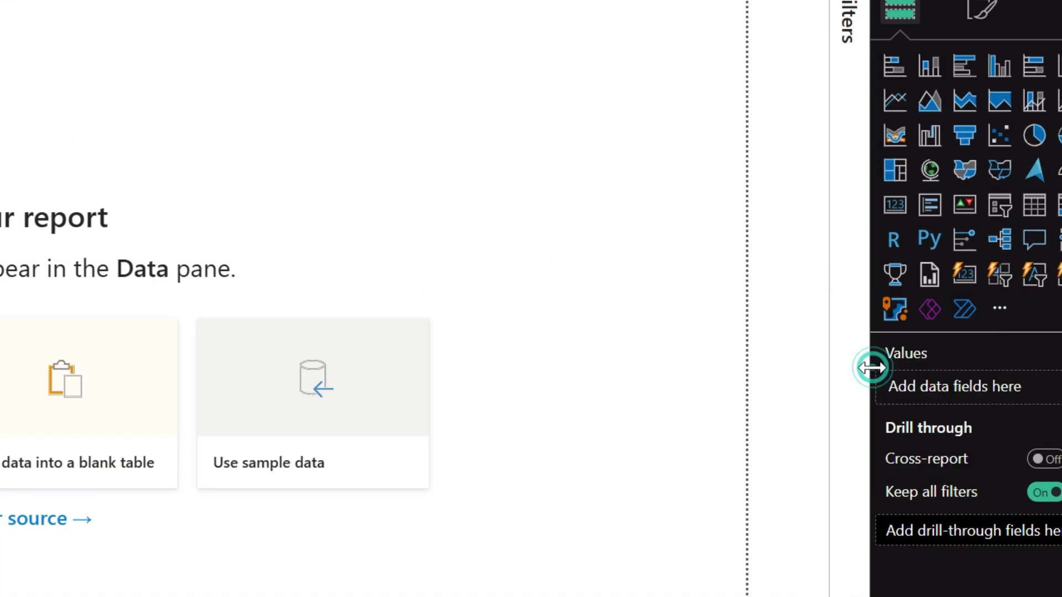
click(176, 116)
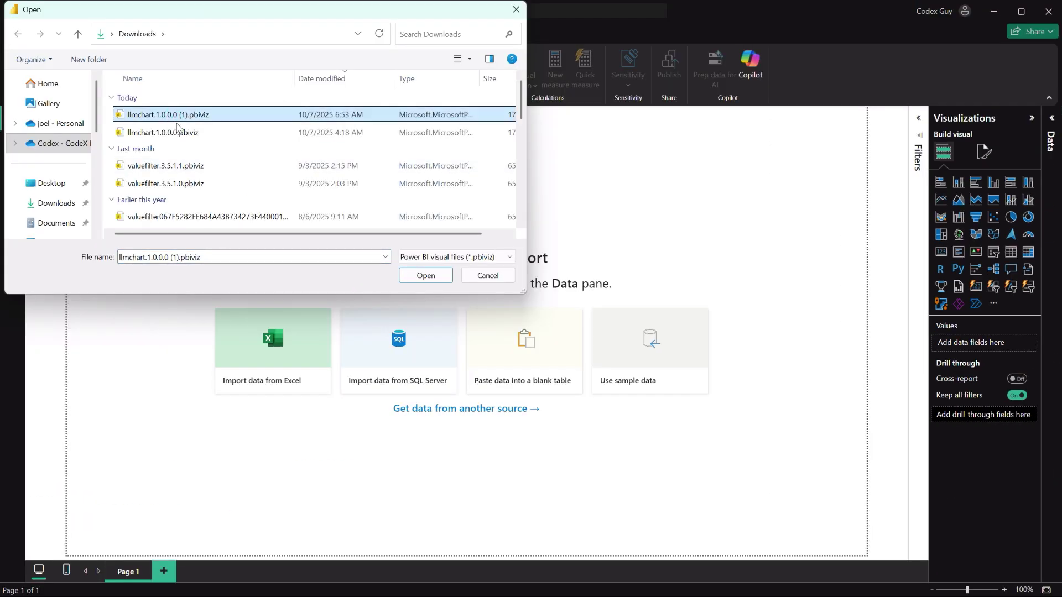
click(426, 275)
click(629, 328)
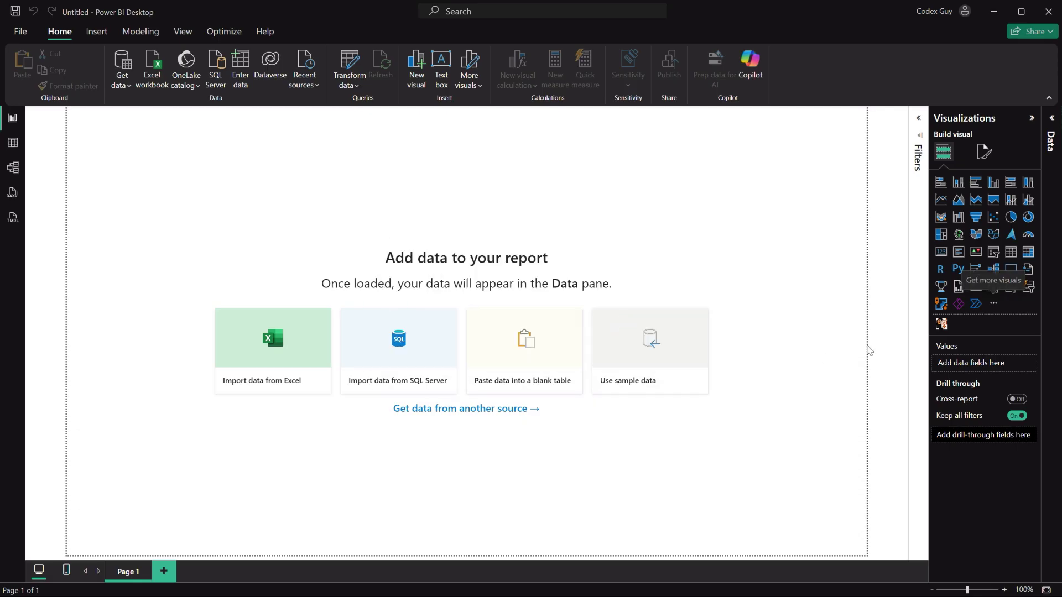
click(941, 324)
drag(245, 277, 735, 515)
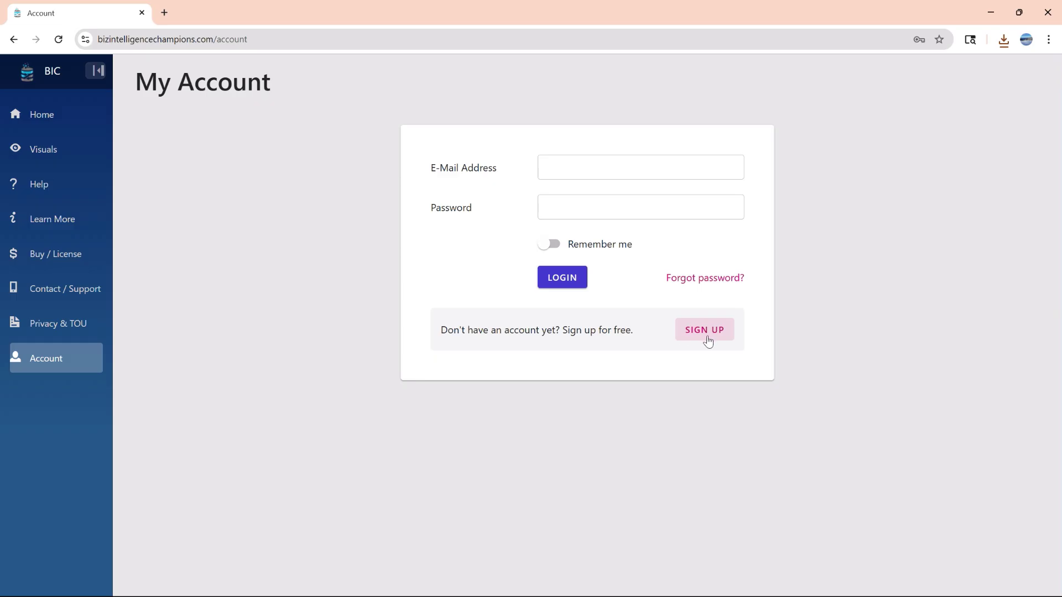
Create a free Bizintelligencechampions.com account, expand the visual's Licensing settings, and copy the licensee name.
click(703, 330)
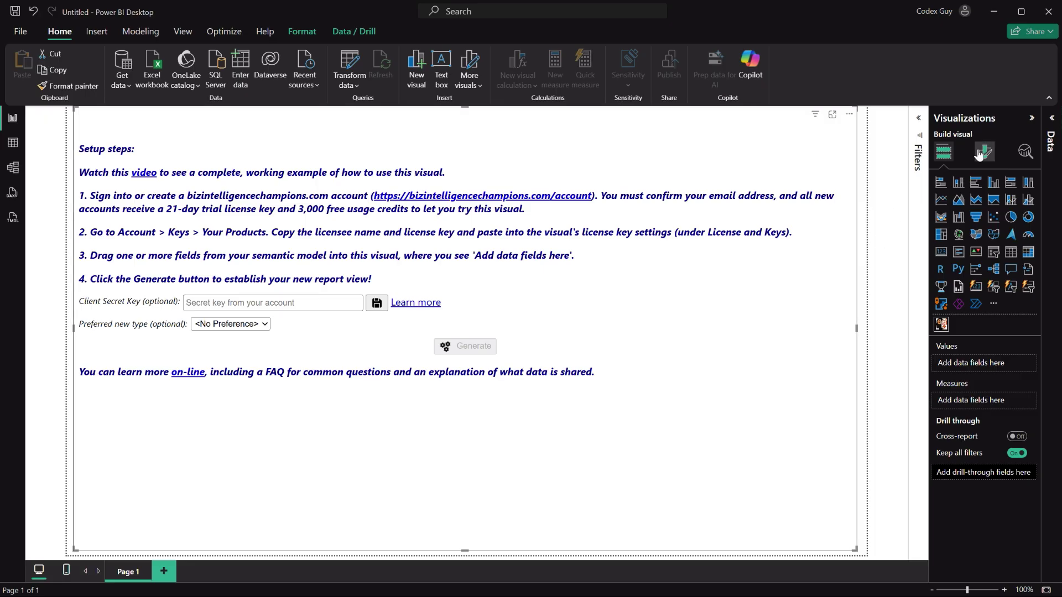
click(978, 154)
click(939, 314)
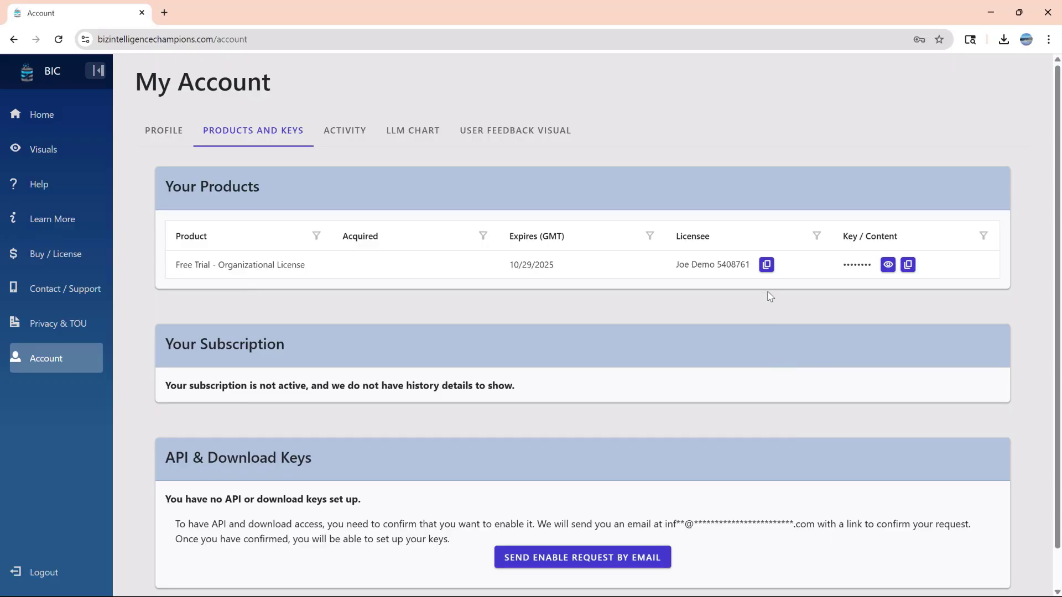
click(767, 265)
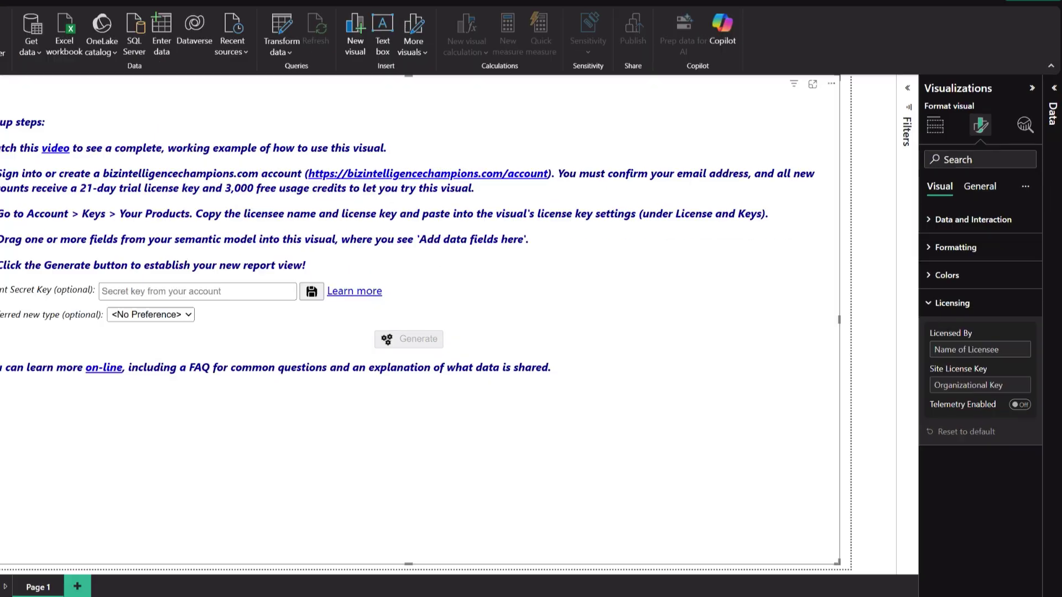
Paste the licensee name into Licensed By and the key into Site License Key, then load the hourly energy table.
click(964, 350)
key(ctrl+v)
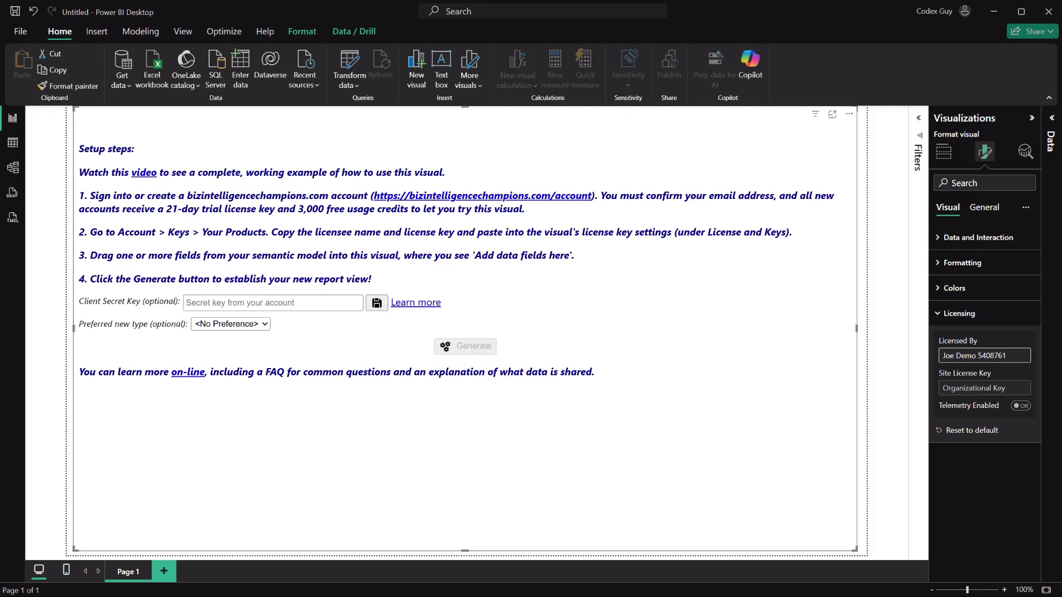
click(985, 388)
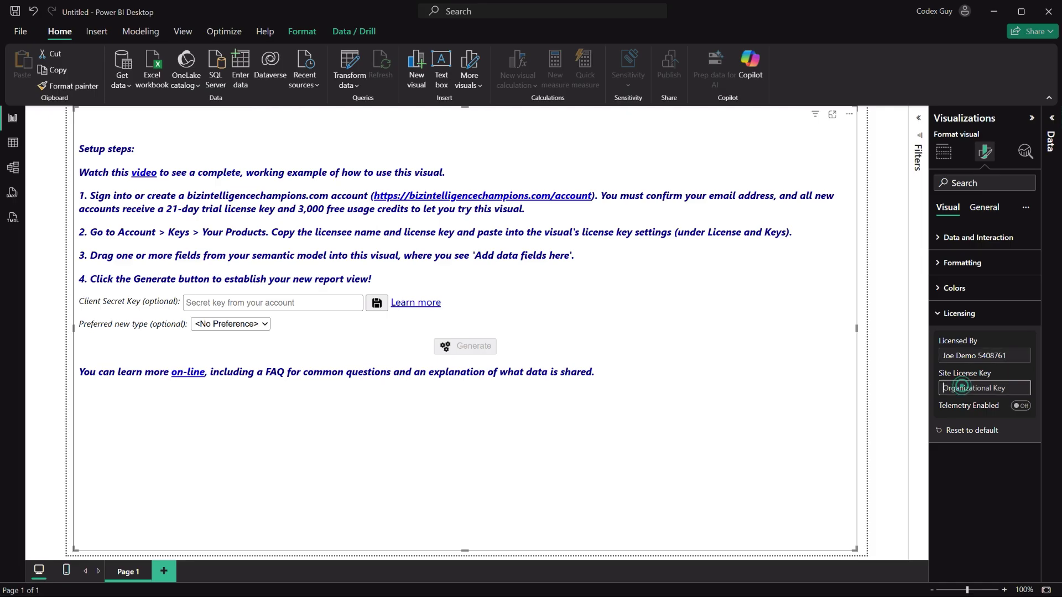
key(ctrl+v)
click(775, 379)
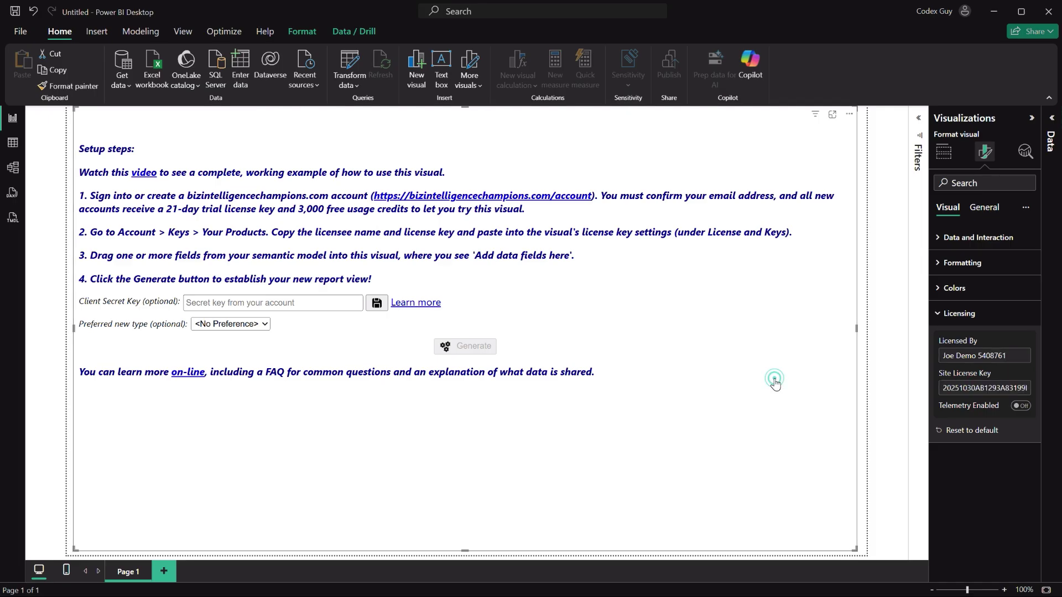
click(122, 72)
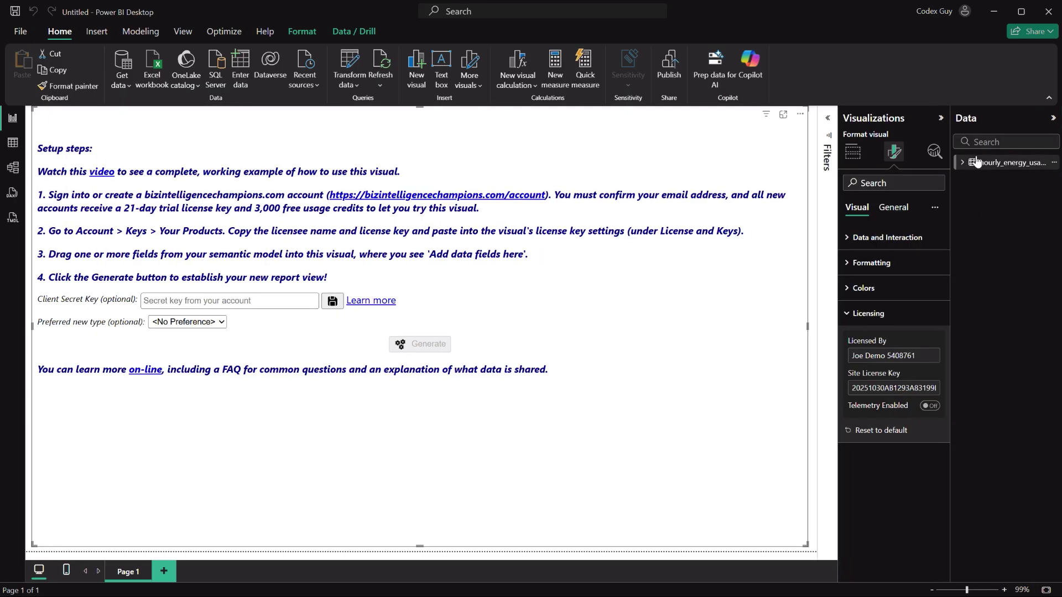
Assign neighborhood and hour to Values, summed energy_usage and average temp_f to Measures, then generate the chart.
click(977, 161)
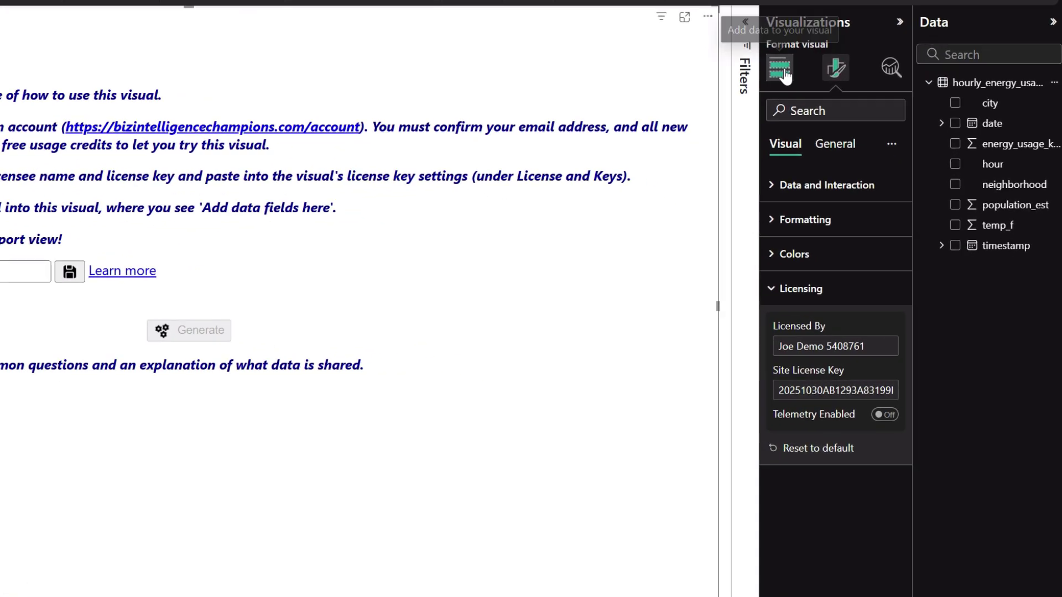
click(784, 71)
drag(1012, 184, 839, 369)
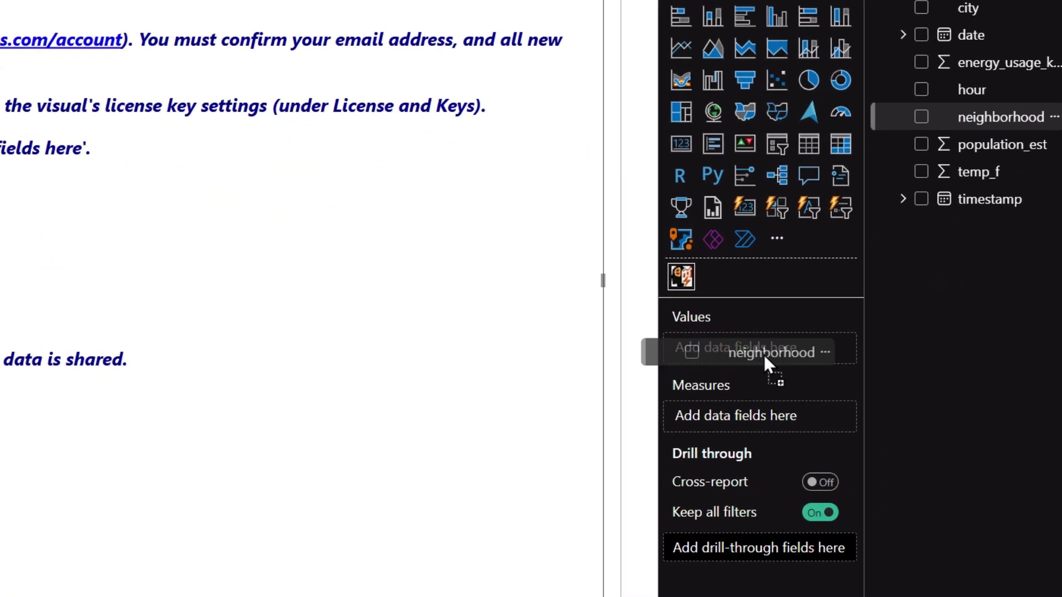
drag(767, 365, 766, 365)
drag(982, 90, 775, 365)
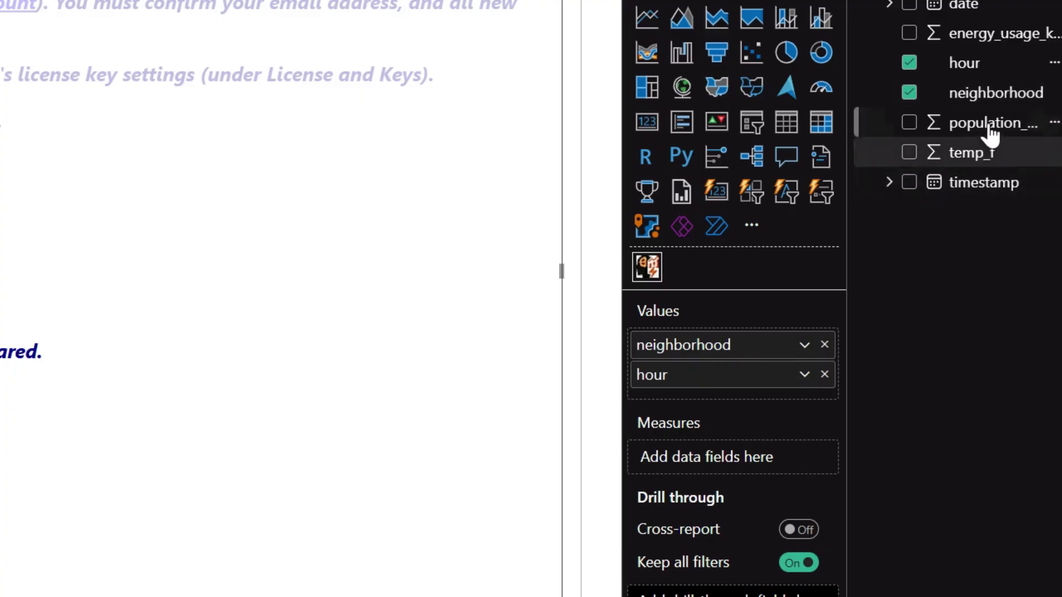
drag(972, 35, 719, 460)
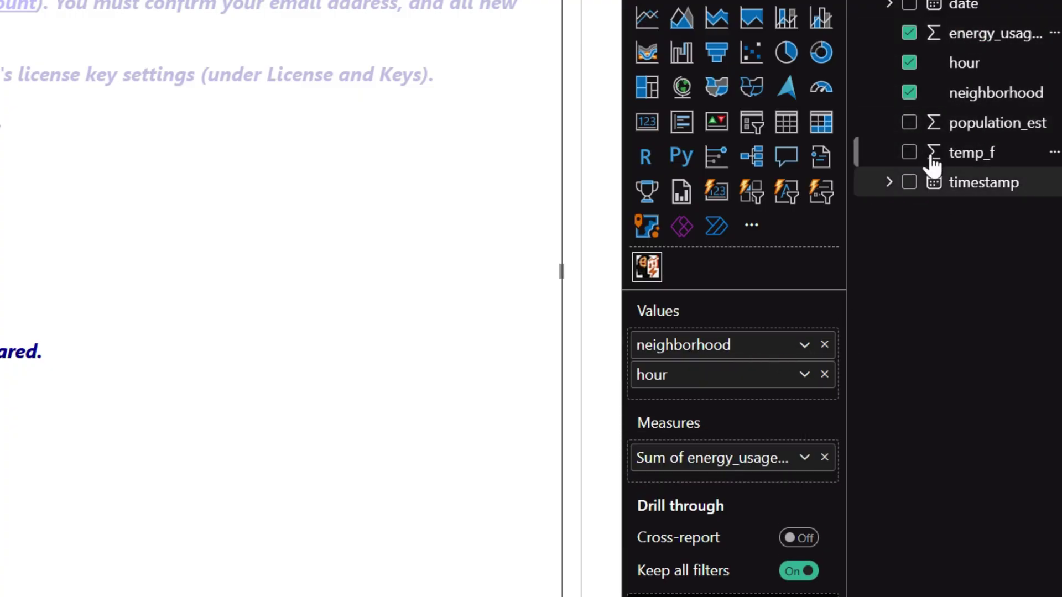
drag(972, 161, 731, 484)
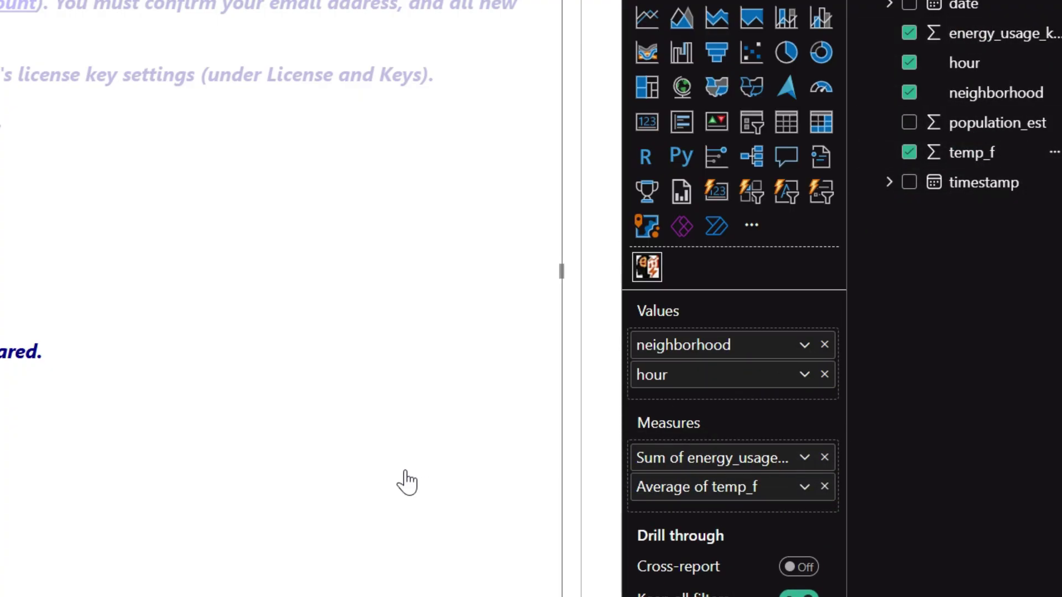
click(431, 342)
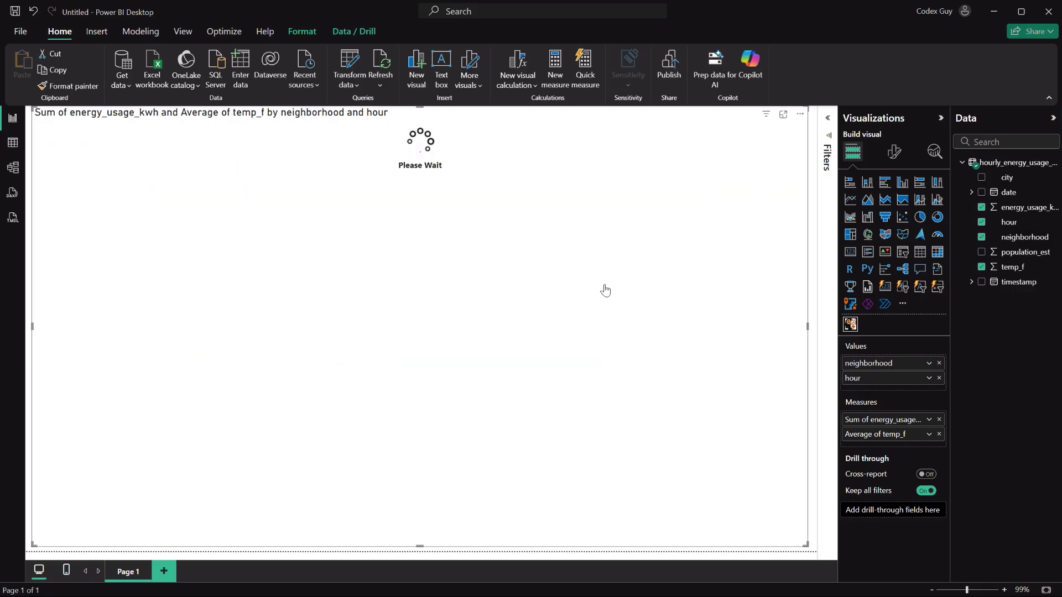
Expand Format visual > Data and Interaction and scroll down past Suggested LLM to the Favor options.
click(895, 152)
click(863, 213)
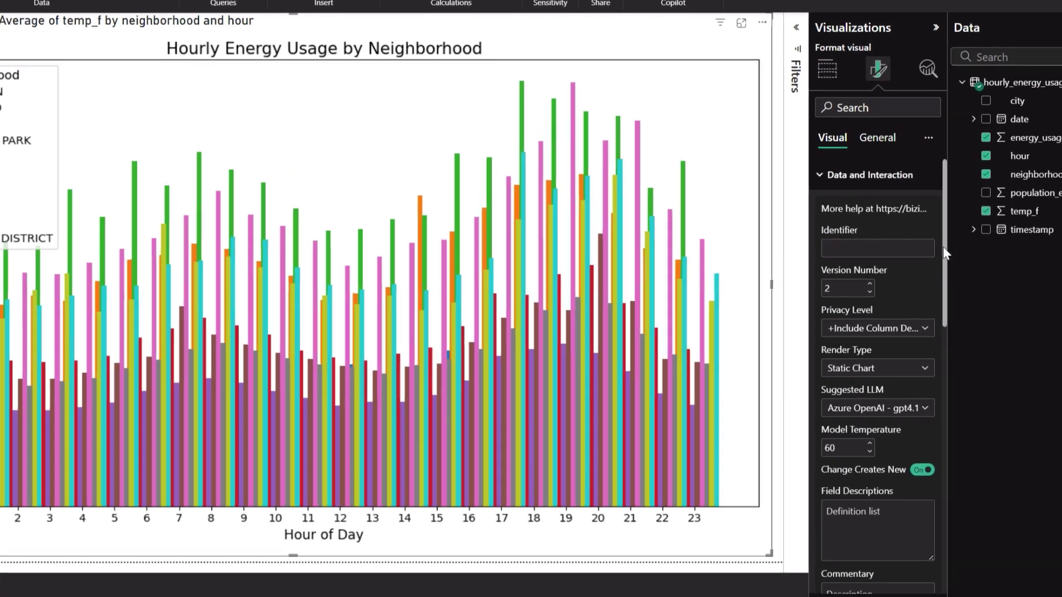
scroll(907, 310, down, 3)
drag(945, 277, 946, 369)
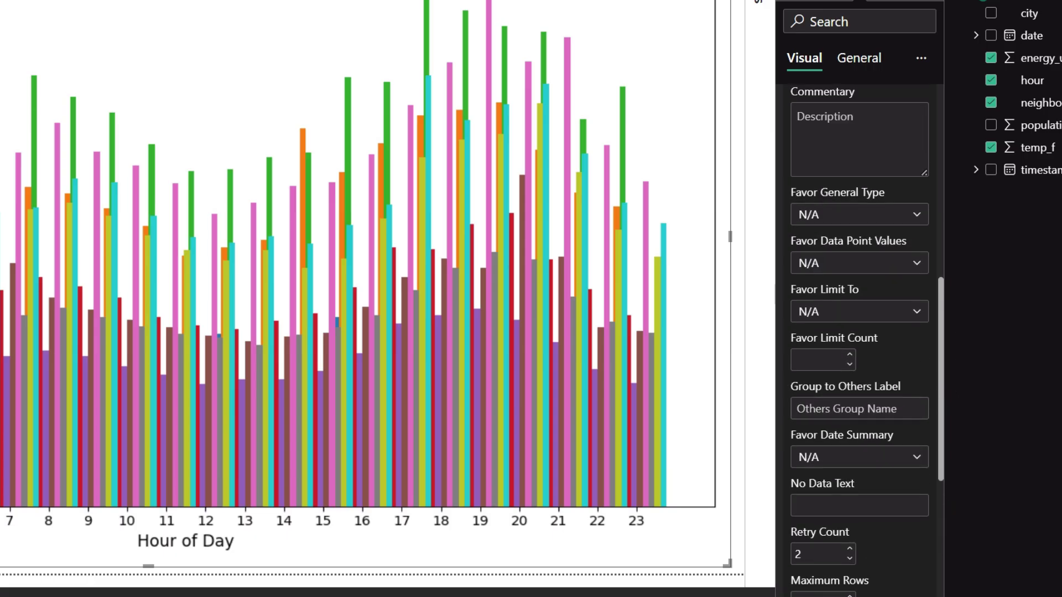
Set the Group to Others label to 'Other' and Favor Limit Count to 5, then regenerate the chart.
click(847, 412)
text(Othe)
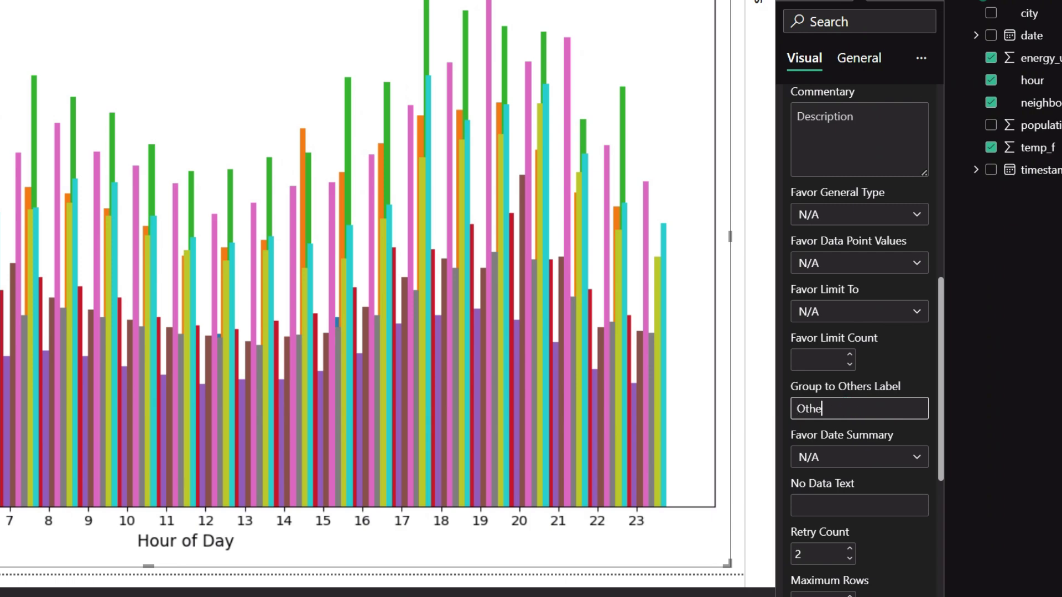
text(r)
click(814, 355)
text(5)
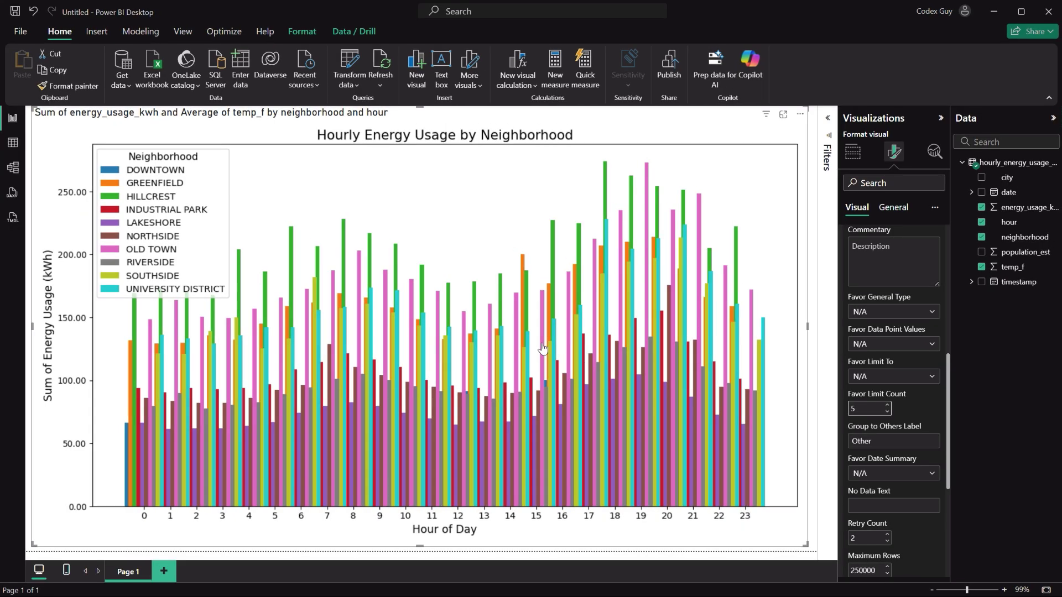
click(542, 348)
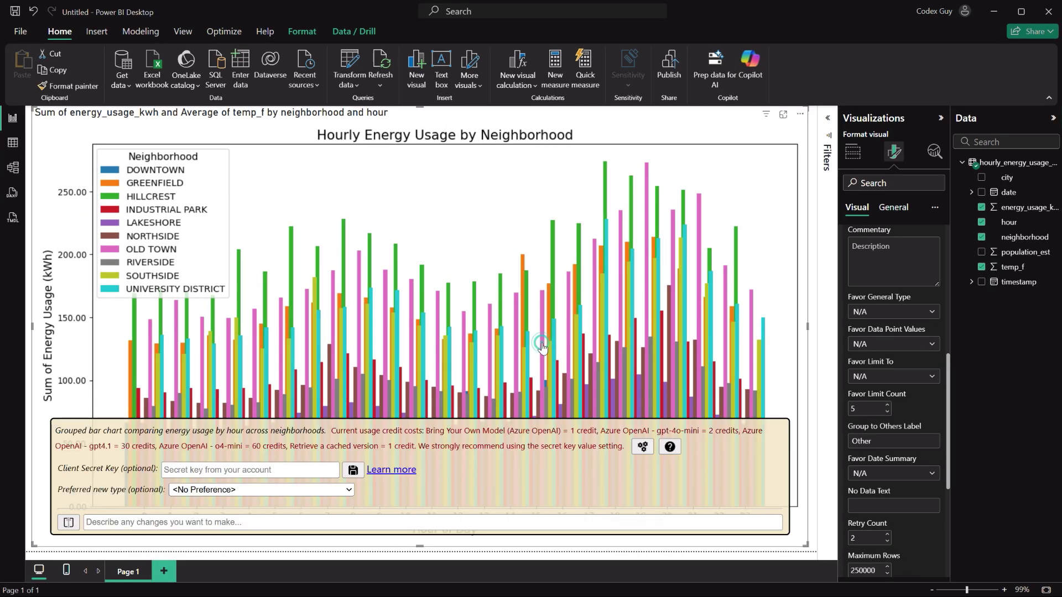
click(642, 447)
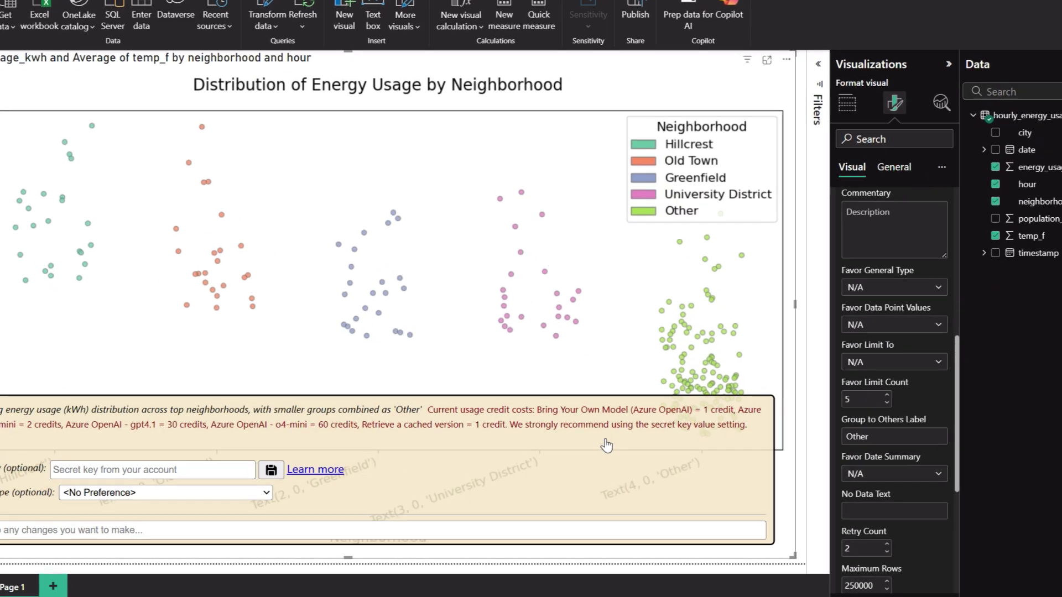
click(611, 360)
Clear the Group to Others label and the existing Favor Limit Count value.
click(894, 430)
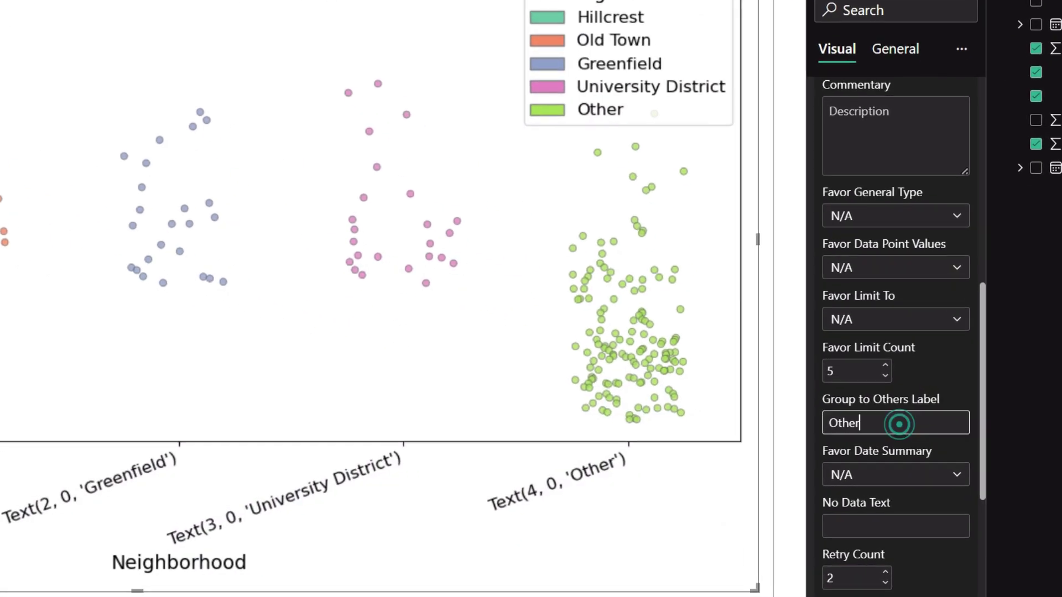
key(BackSpace)
key(BackSpace)
key(BackSpace)
key(BackSpace)
key(BackSpace)
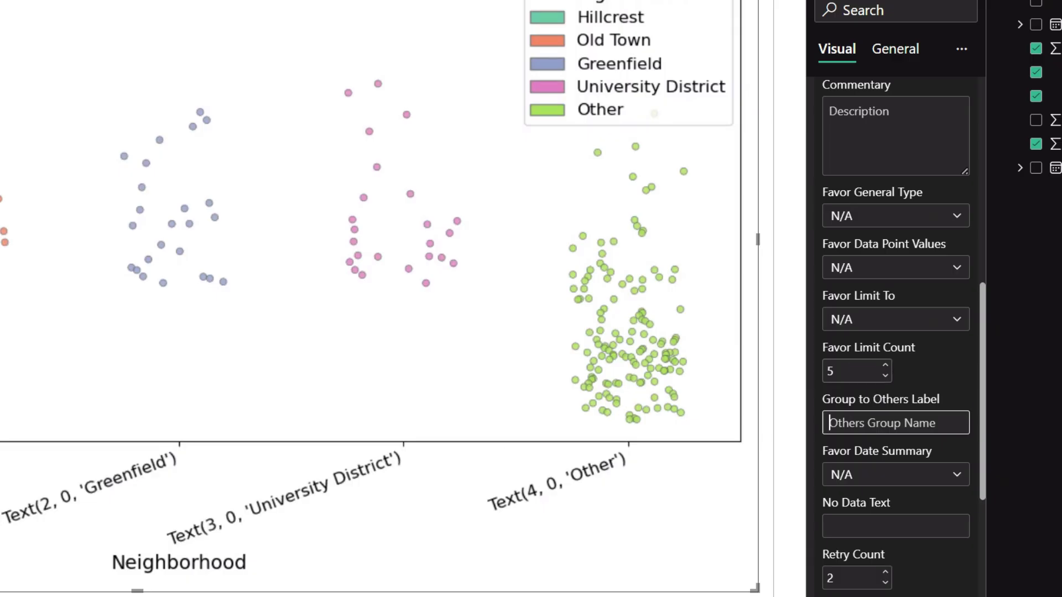
click(867, 370)
key(BackSpace)
Set Favor Limit Count to 0 and regenerate the chart as a new Heatmap.
text(0)
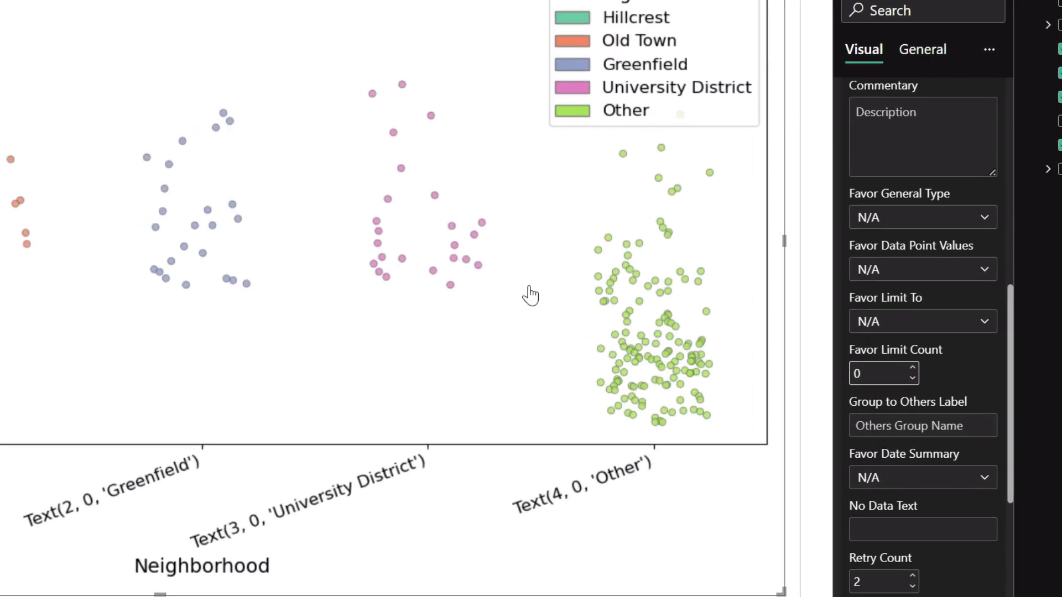
click(286, 220)
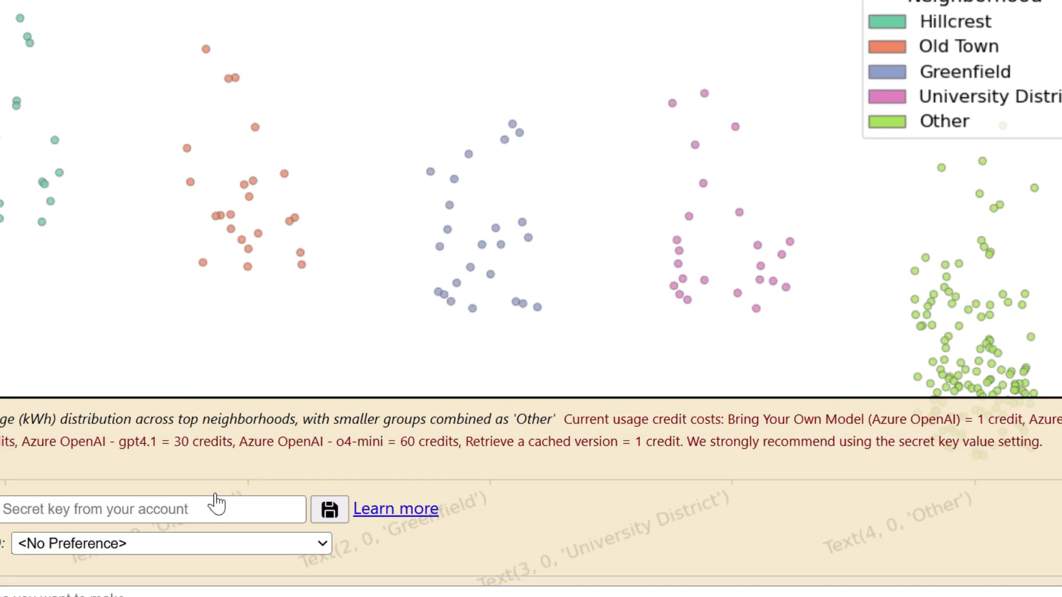
click(85, 534)
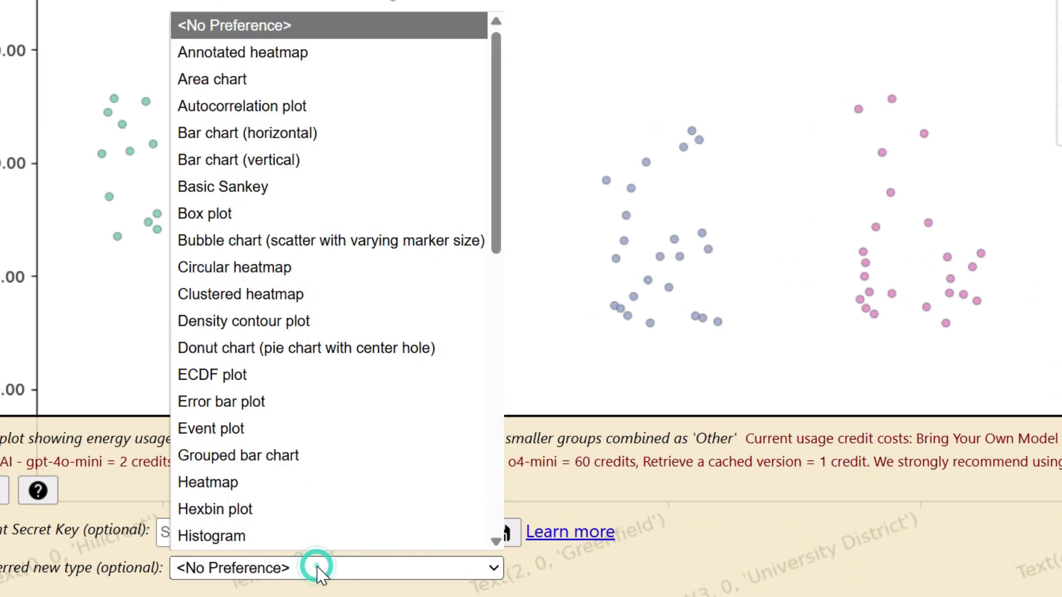
drag(495, 191, 515, 171)
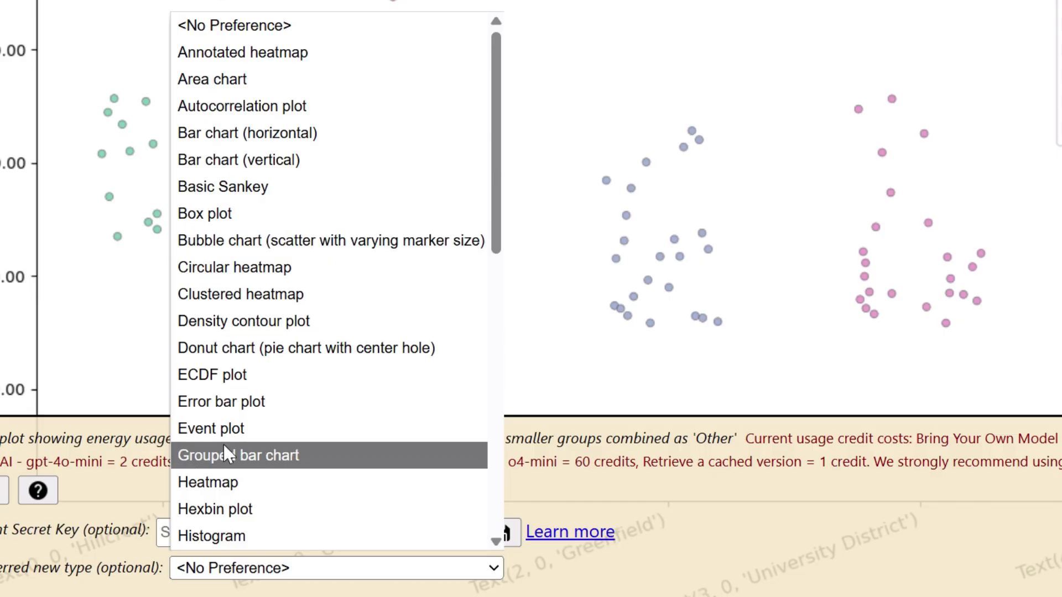
click(205, 492)
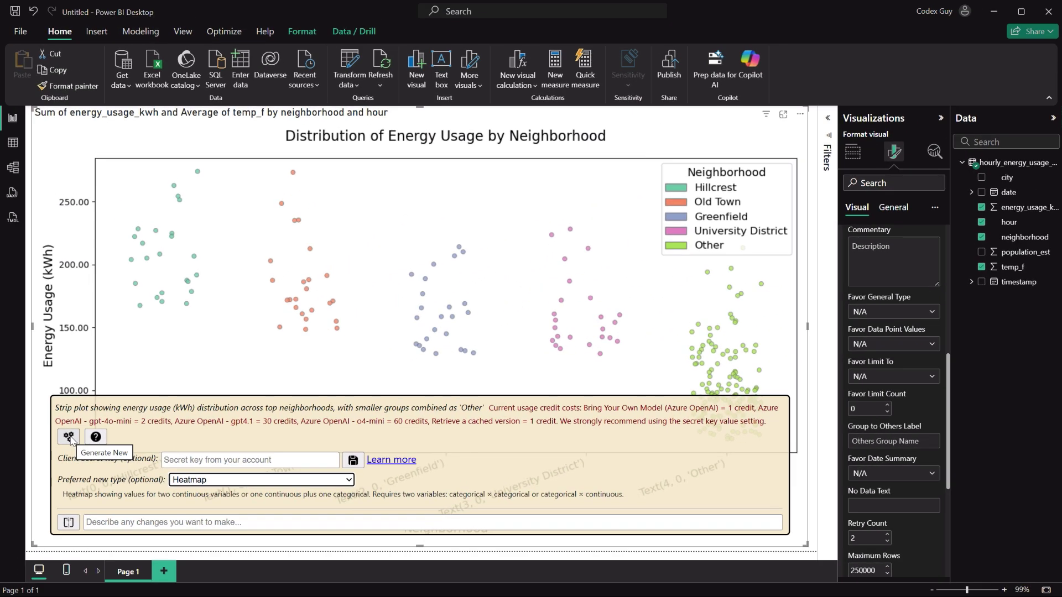
click(69, 438)
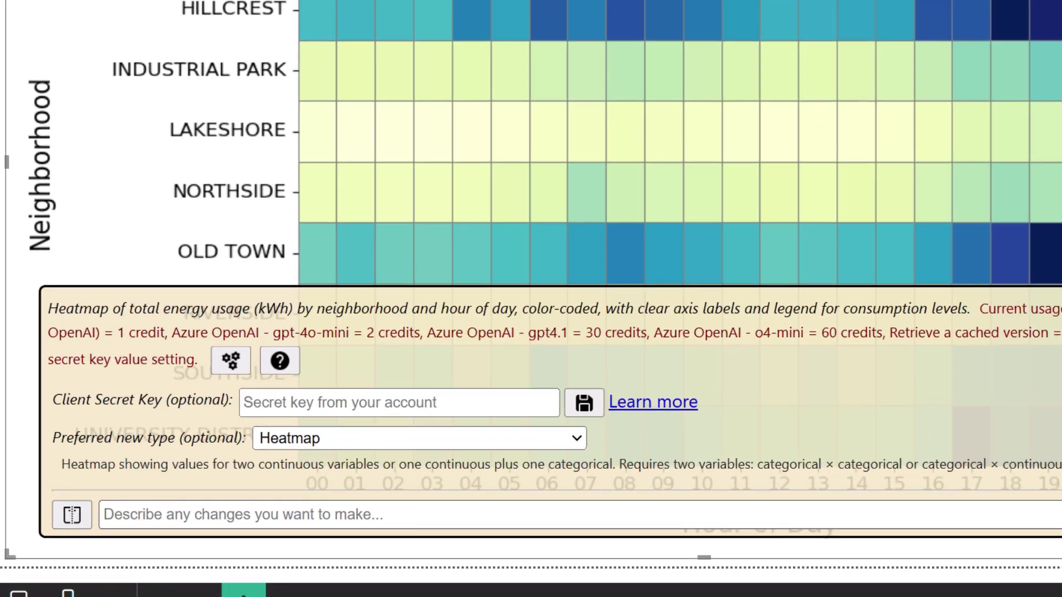
Request 'sort higher energy usage to the top of the chart' and generate a similar heatmap.
click(658, 511)
text(sort higher energy usage to the top of the chart)
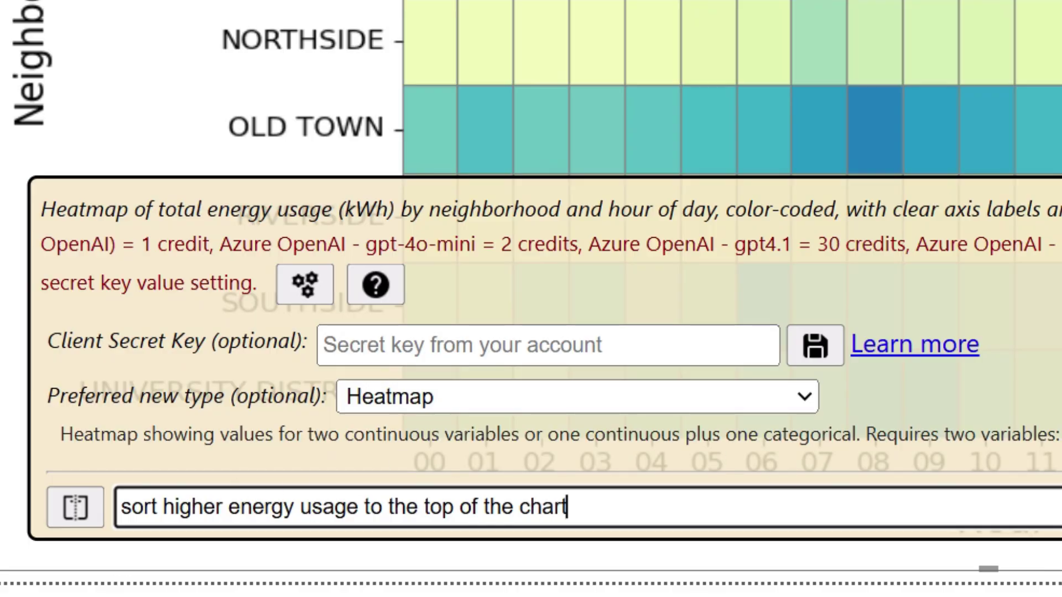
click(76, 520)
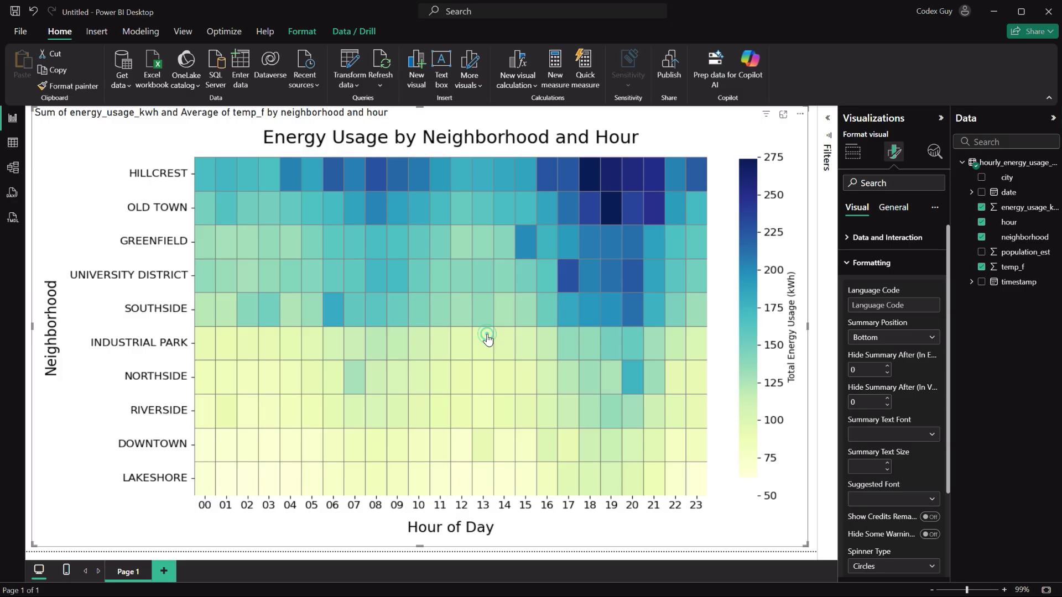
Request 'combine hours of the day into groups of 3 hours each' and generate a similar heatmap.
click(430, 394)
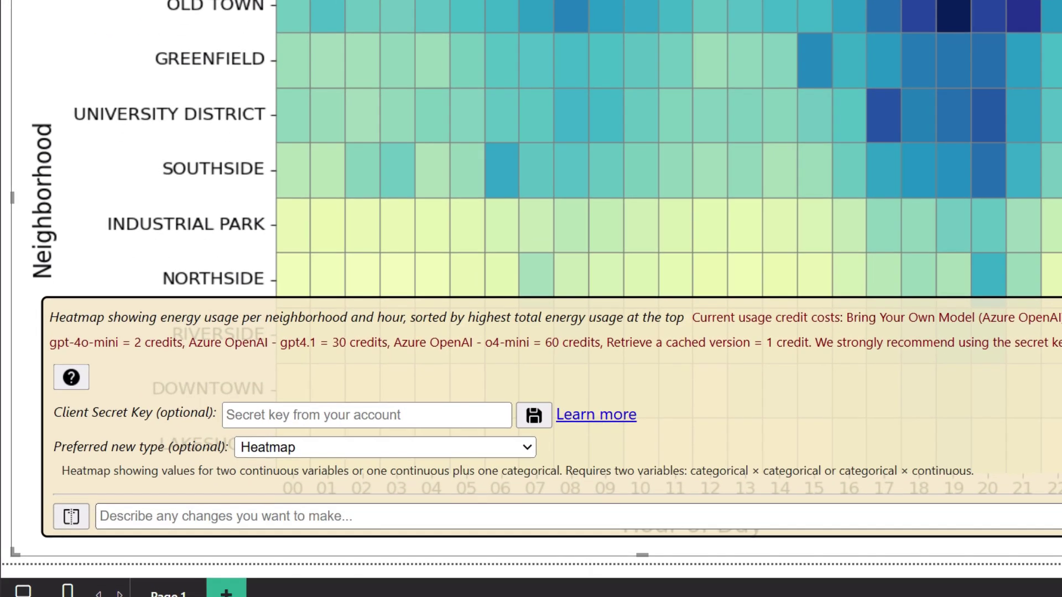
click(334, 521)
text(combine hours of the day into groups of 3 hours each)
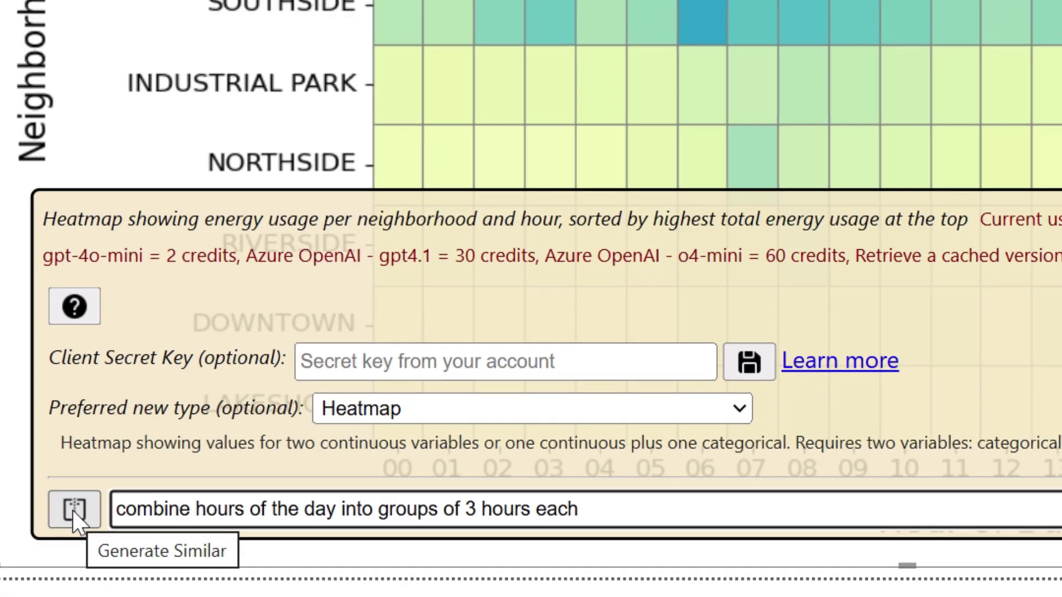
click(75, 508)
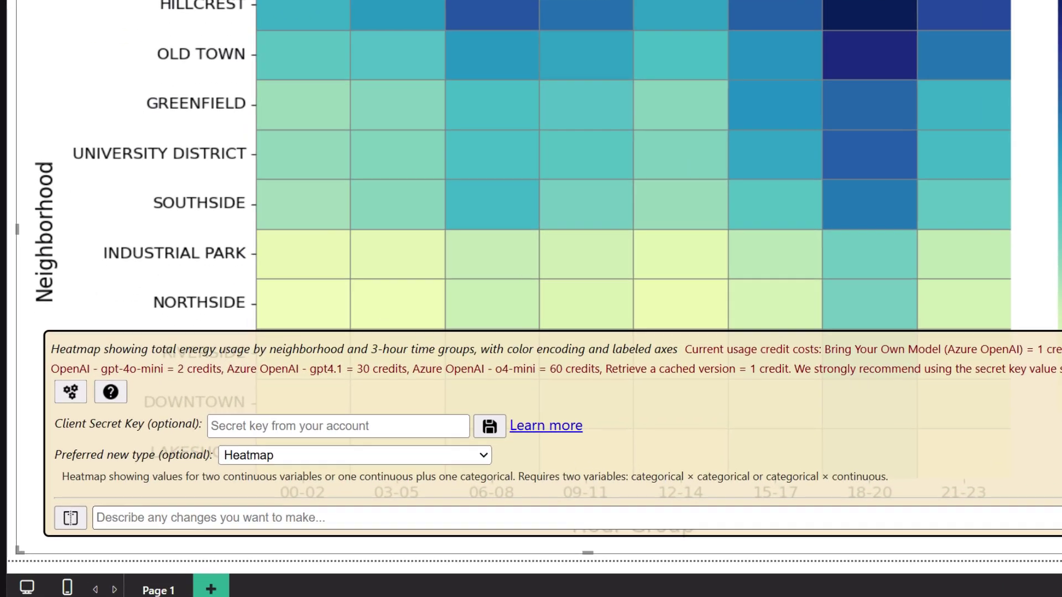
Label each heatmap cell with its average temperature, showing label text in white on dark backgrounds.
click(327, 524)
text(show the average temperature in each square as a data label)
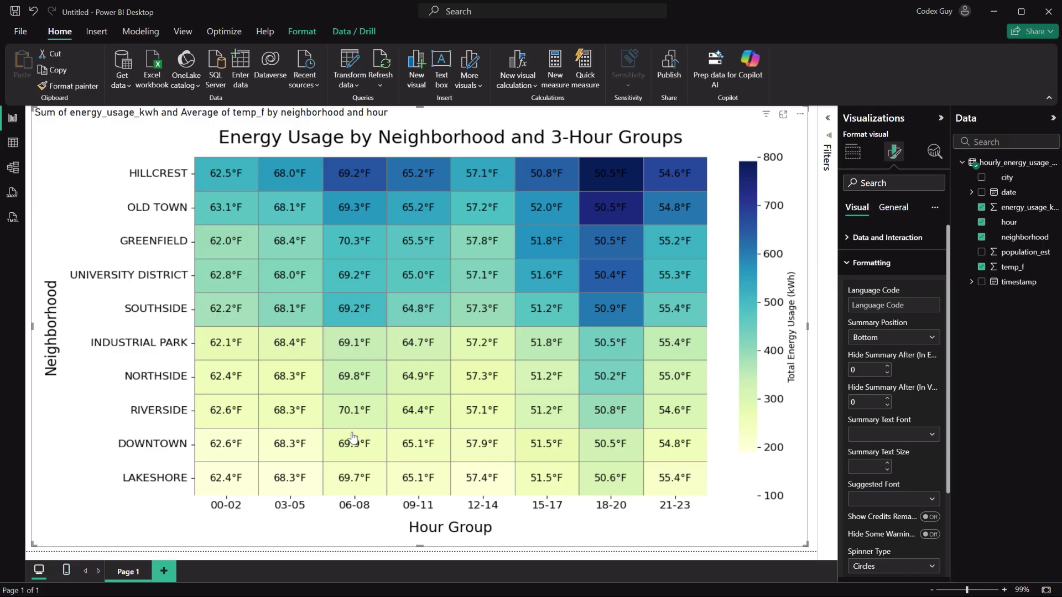
click(304, 516)
text(s)
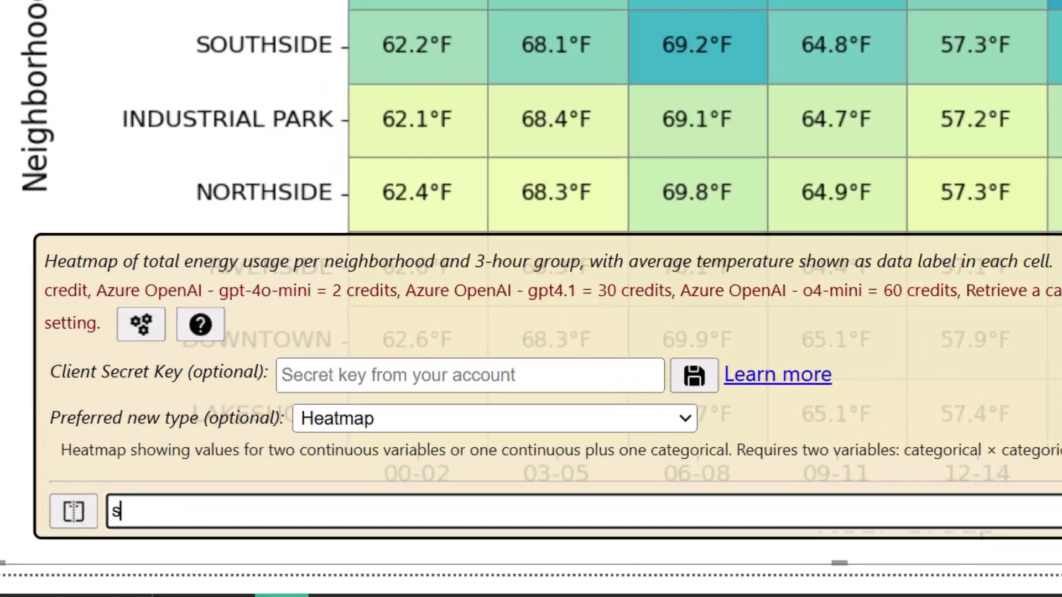
text(how the data label text in white when the background color is dark)
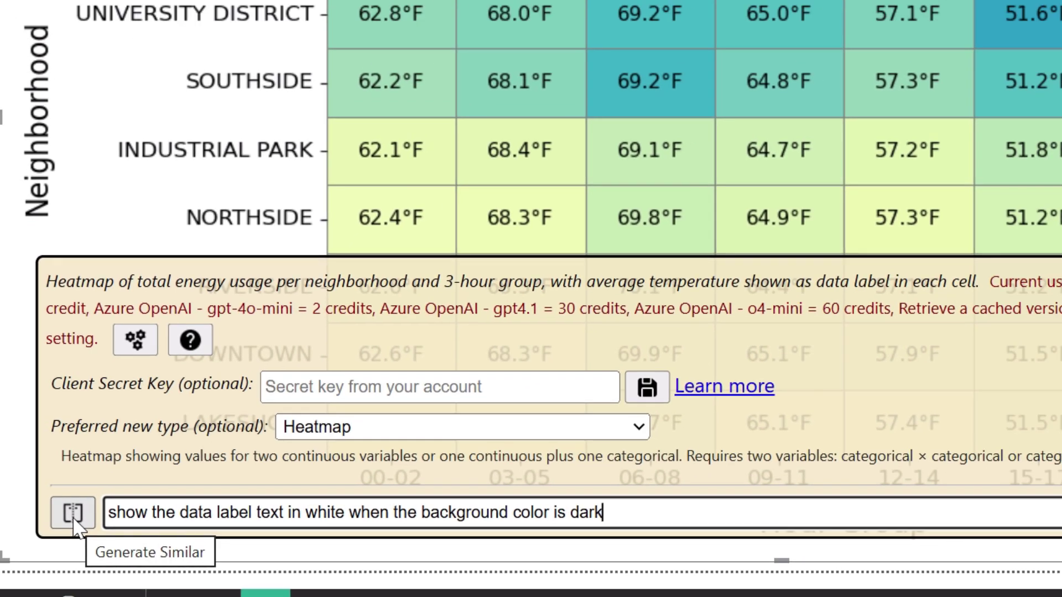
click(76, 508)
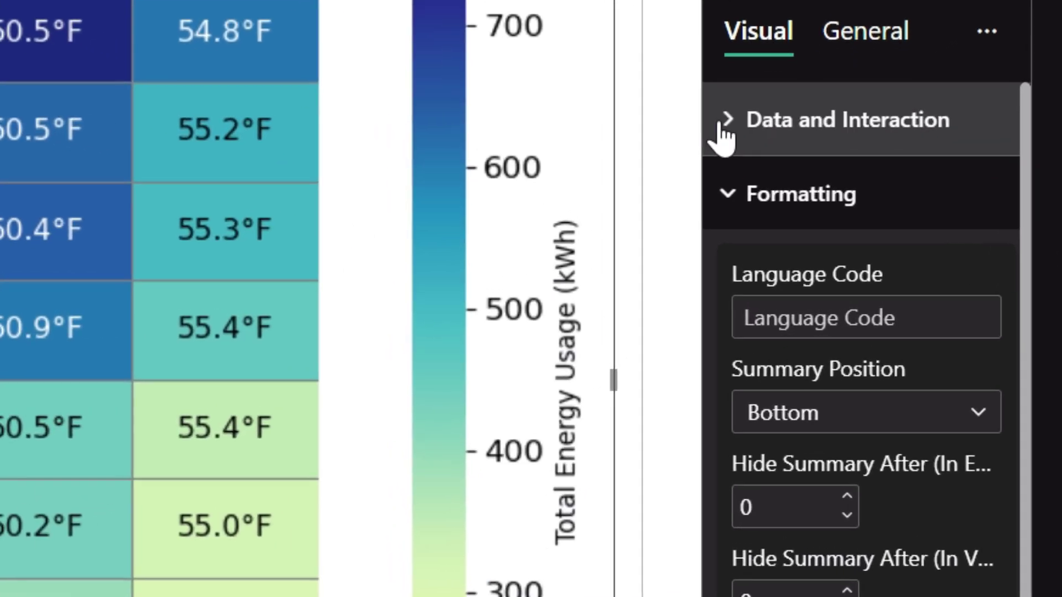
Revert the LLM Chart visual to version 6 in its Data and Interaction settings.
click(846, 238)
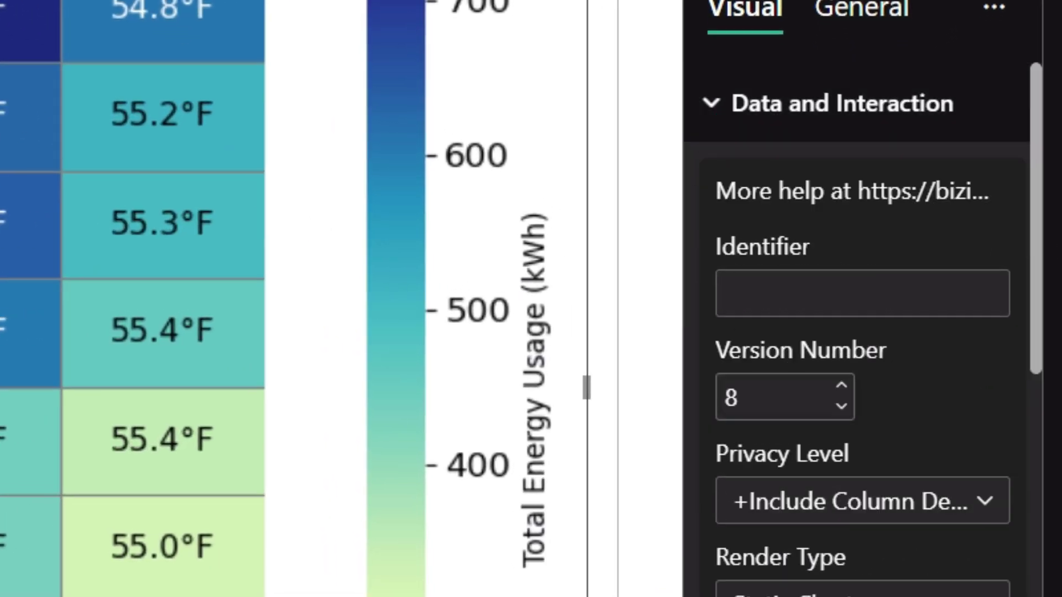
double_click(788, 403)
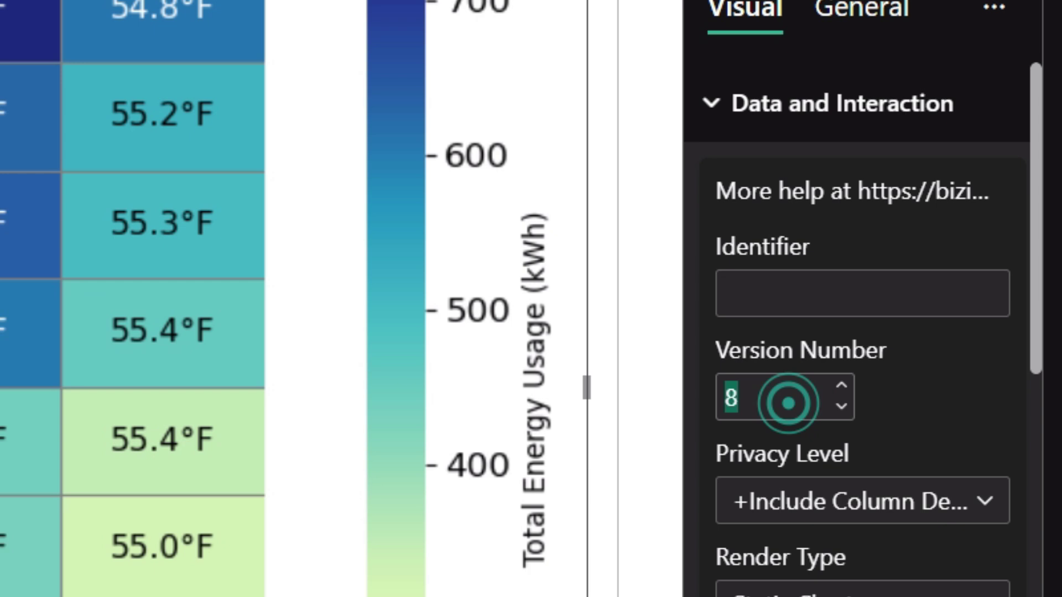
text(6)
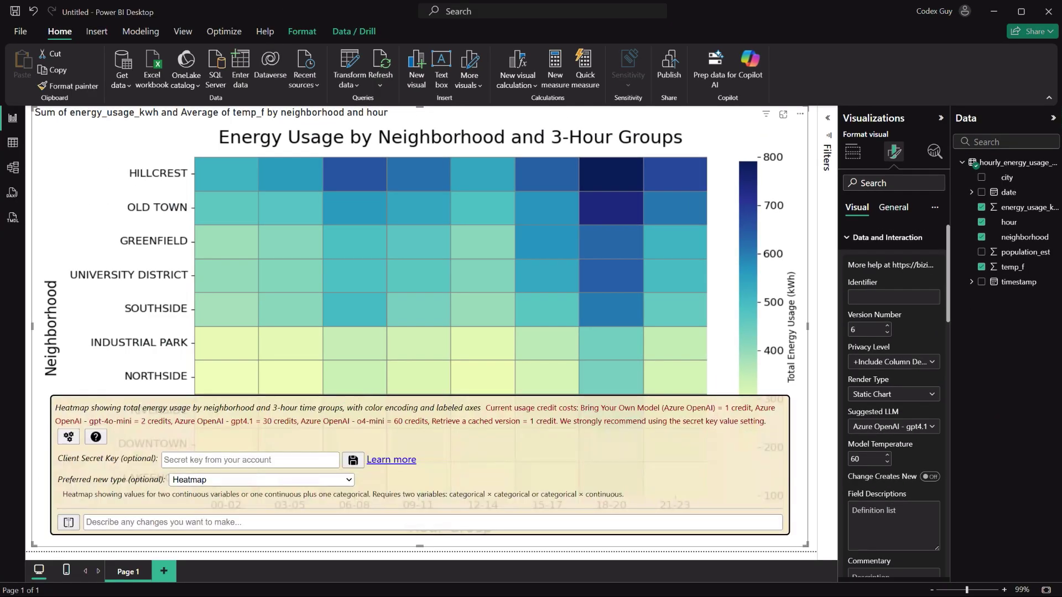
Generate a similar version showing total energy use as each square's data label, then return to version 8.
click(325, 517)
text(show the total energy use in each square as a data label)
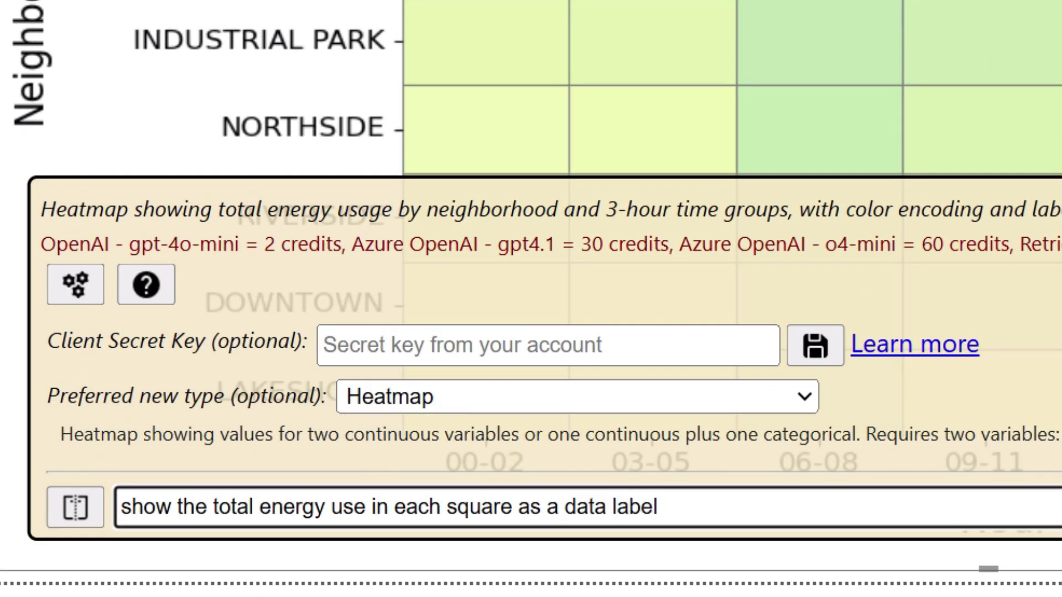
click(75, 508)
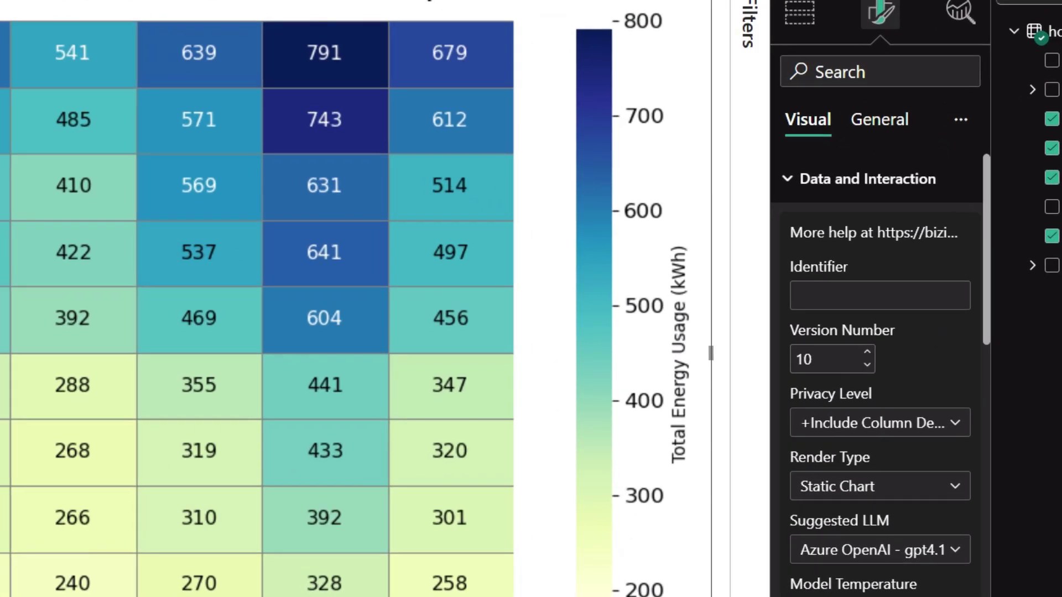
click(873, 329)
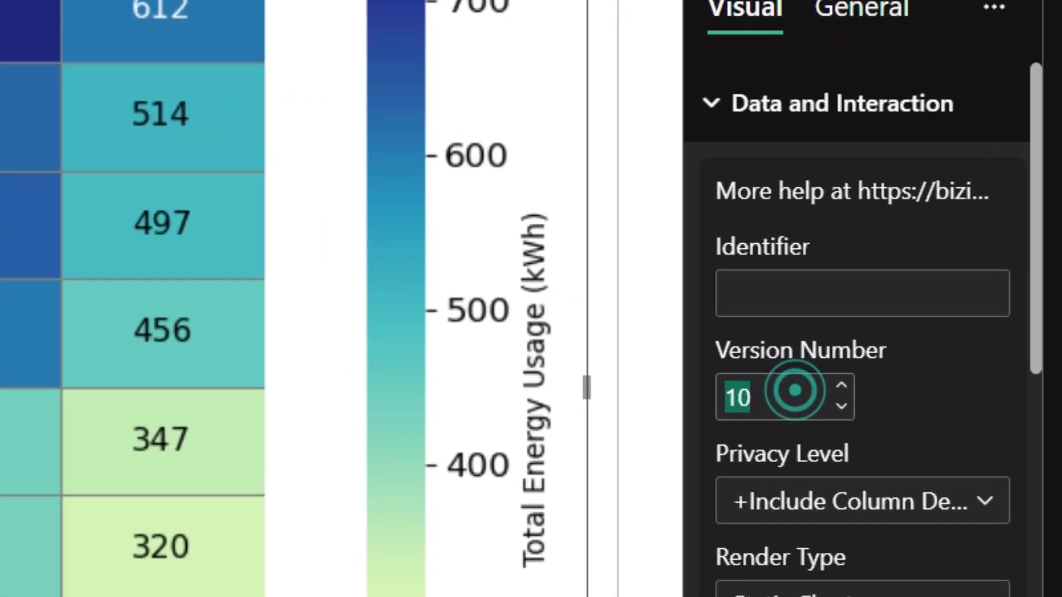
text(8)
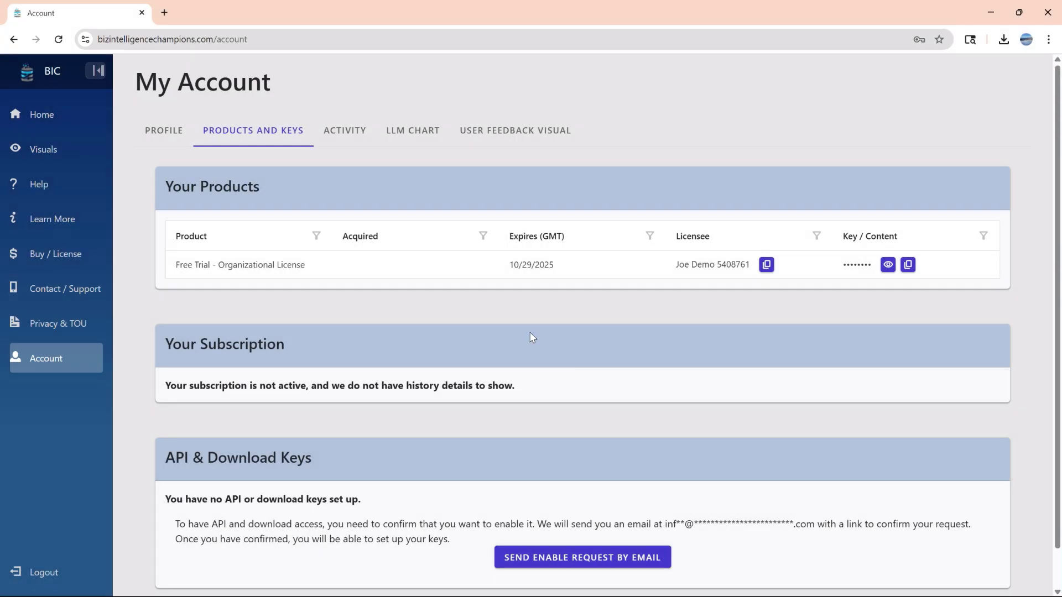
Search the LLM CHART history to list versions 2 through 10 with their prompts and descriptions.
click(410, 135)
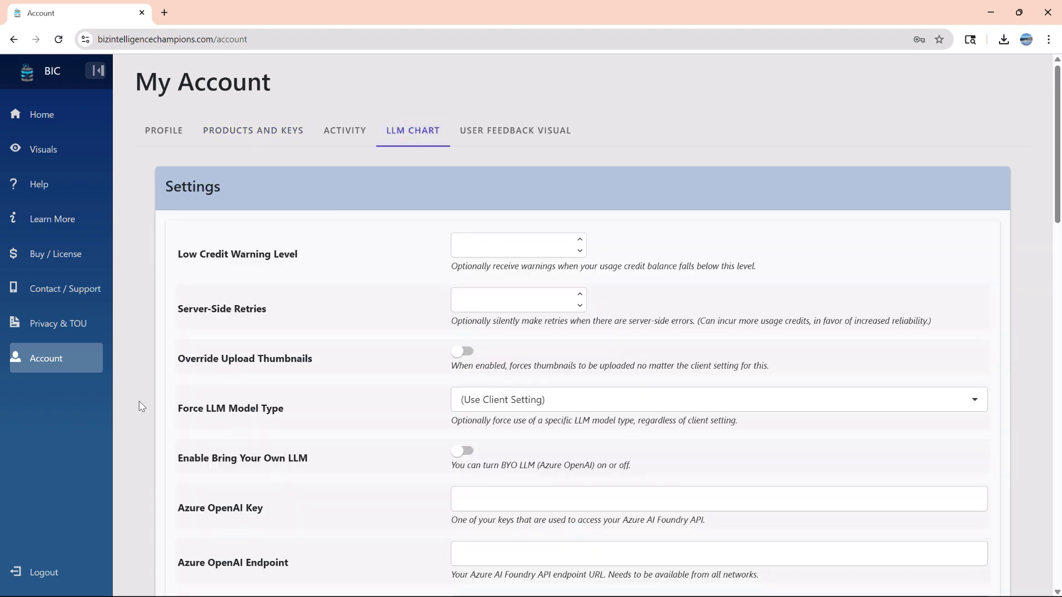
scroll(128, 397, down, 20)
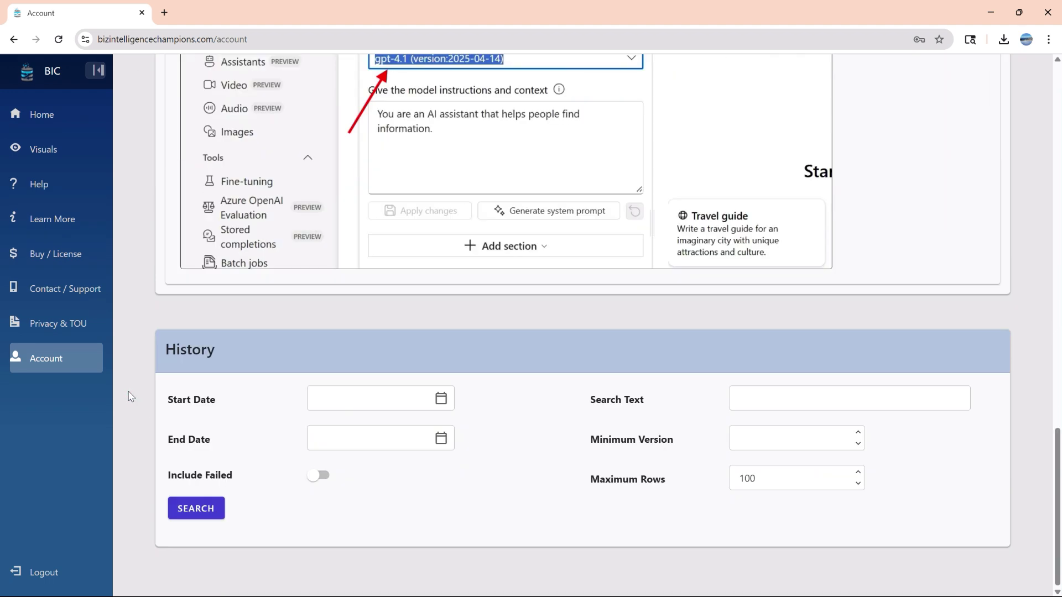
click(223, 515)
scroll(516, 469, down, 8)
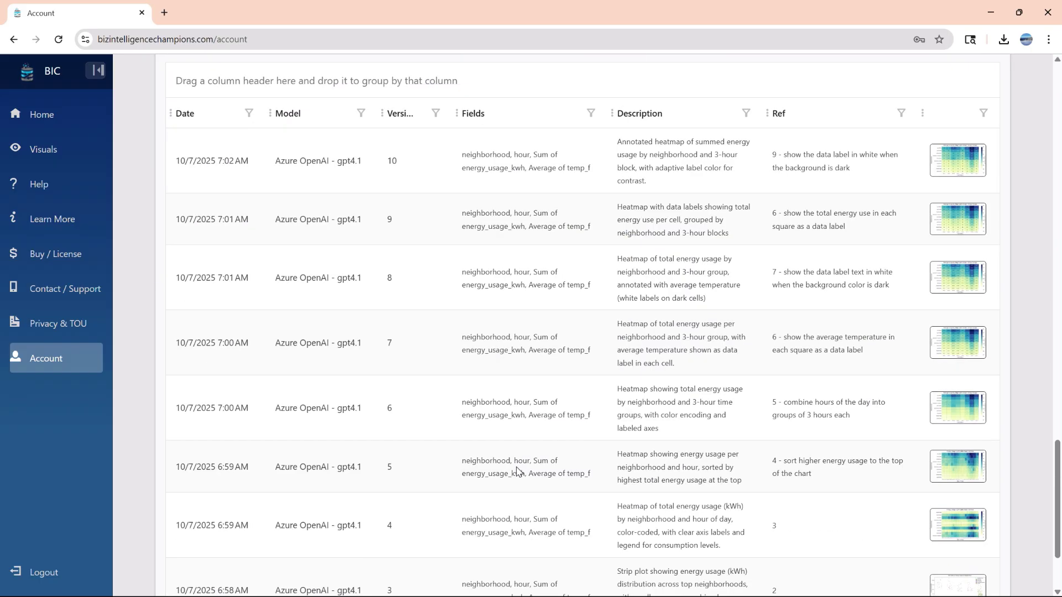
scroll(517, 471, down, 2)
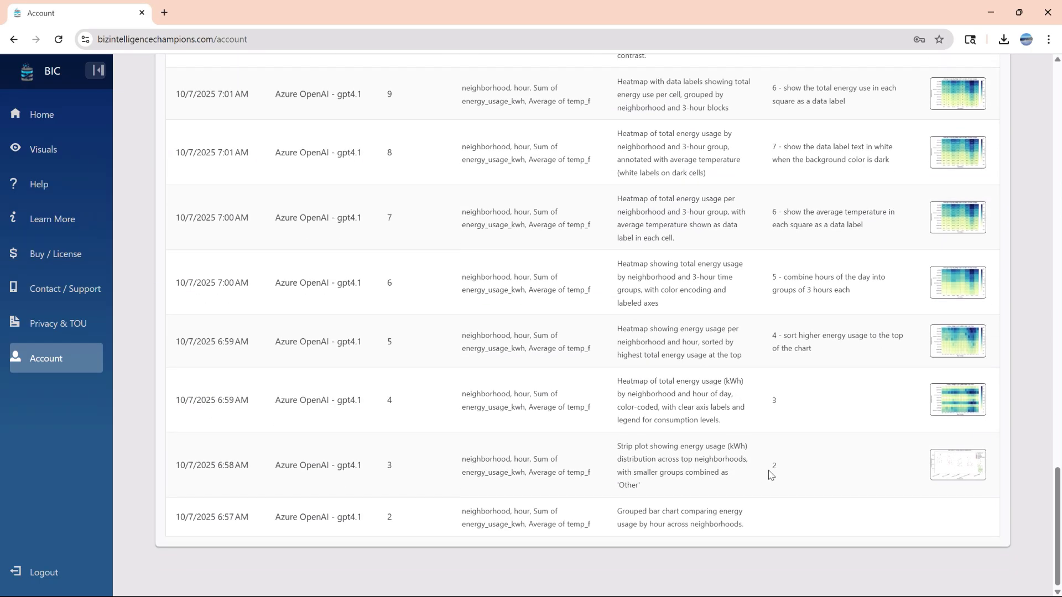
scroll(770, 475, up, 5)
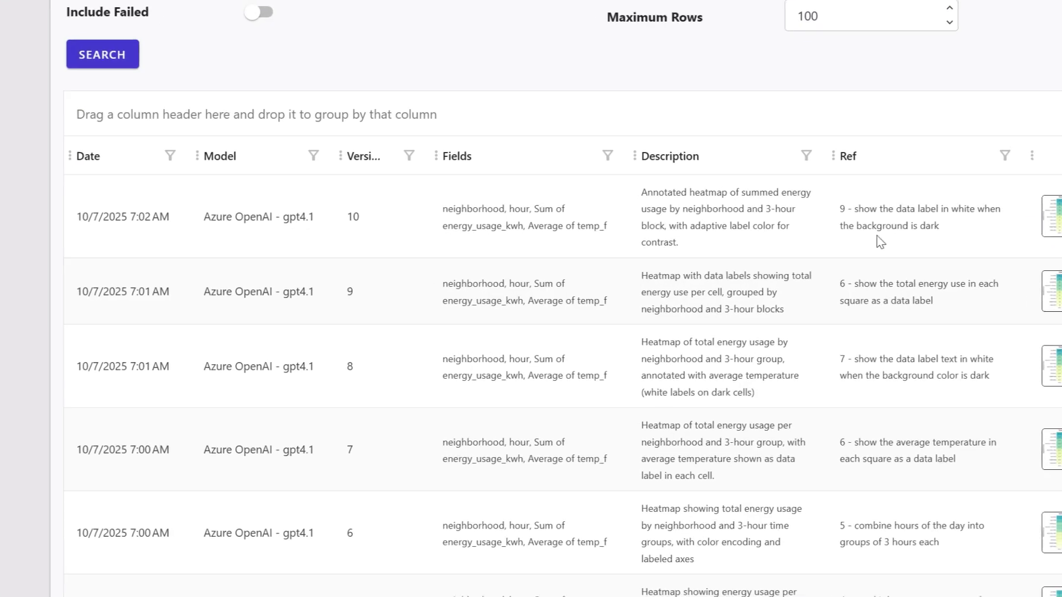